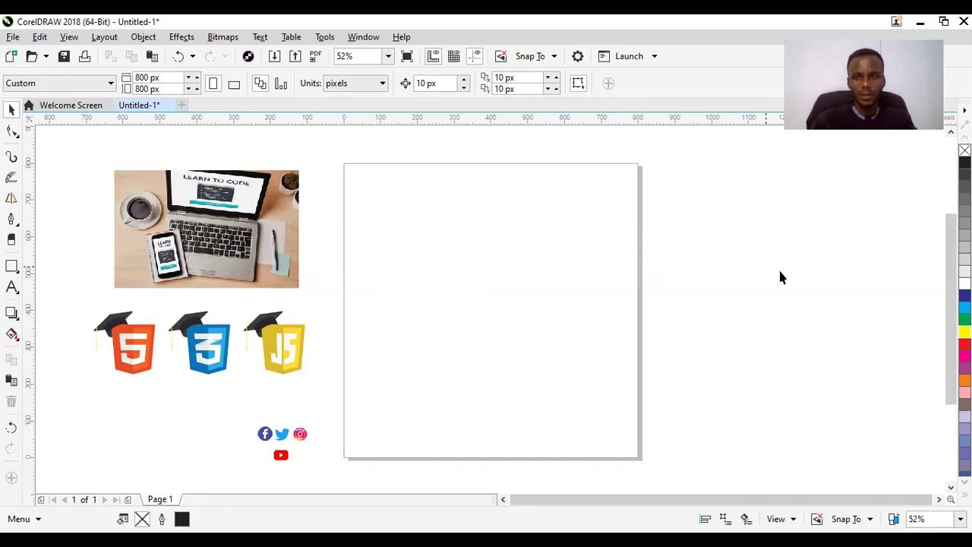
# Step: Move the four social media icons up and to the left, beneath the HTML, CSS and JS logos
pyautogui.moveTo(951, 285); pyautogui.dragTo(951, 275)
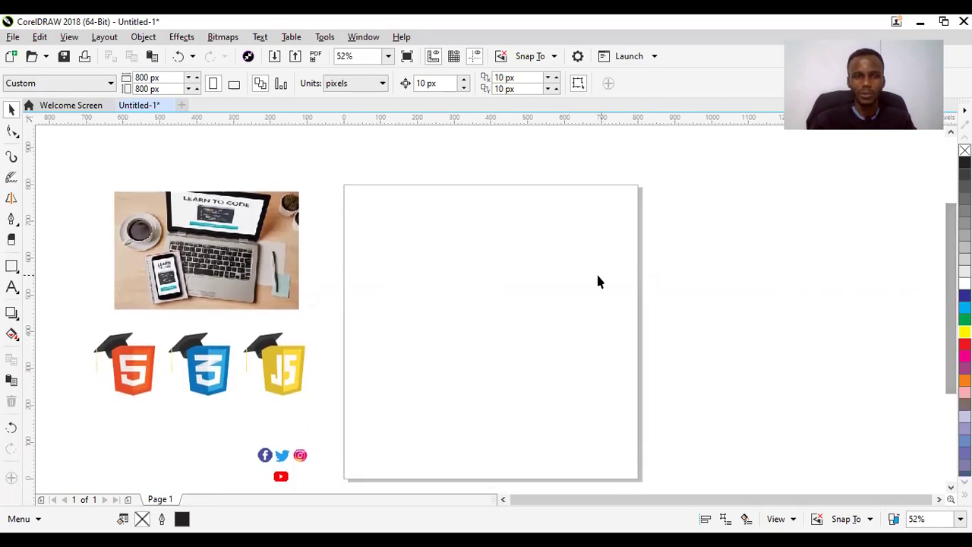
pyautogui.moveTo(230, 427); pyautogui.dragTo(323, 490)
pyautogui.moveTo(285, 442); pyautogui.dragTo(232, 420)
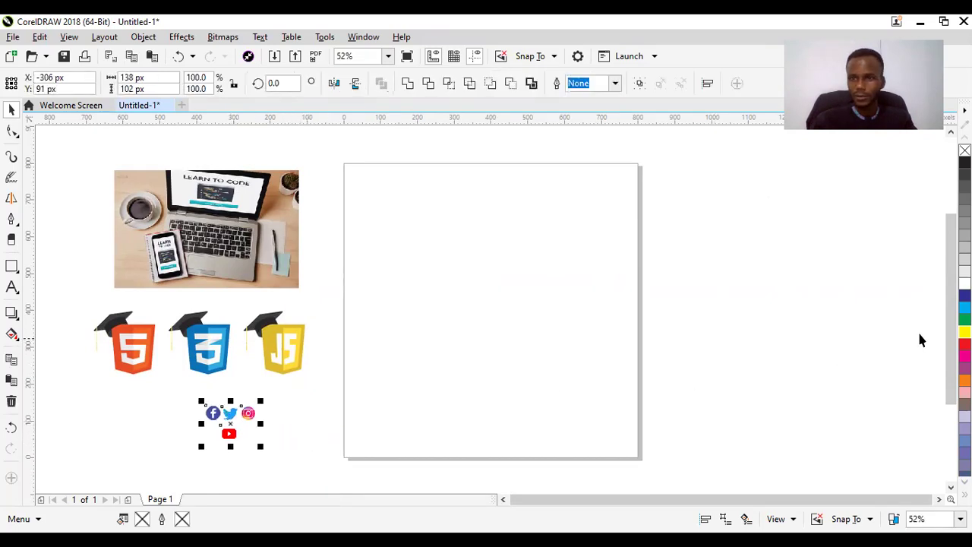
# Step: Create an 800 × 800 px rectangle matching the page and remove its outline
pyautogui.moveTo(951, 327); pyautogui.dragTo(951, 318)
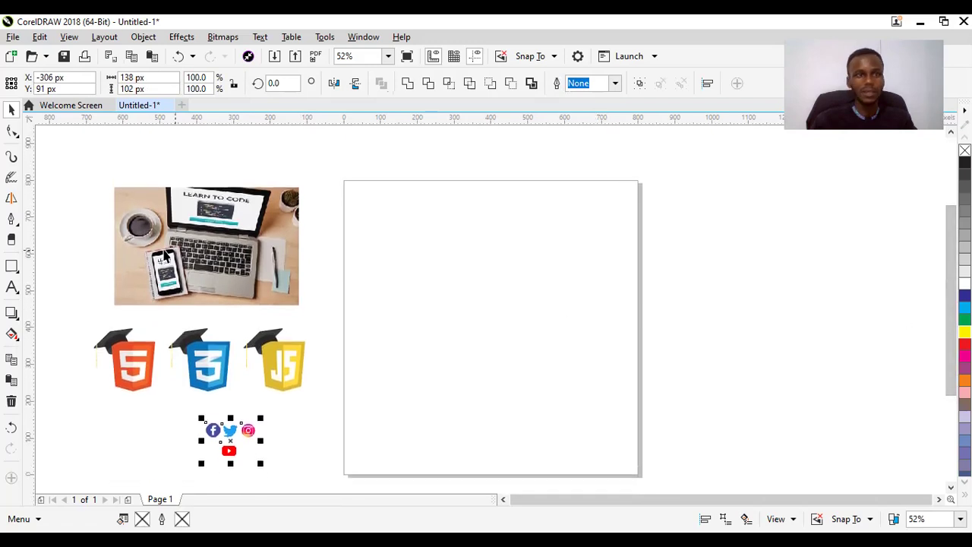
pyautogui.doubleClick(12, 266)
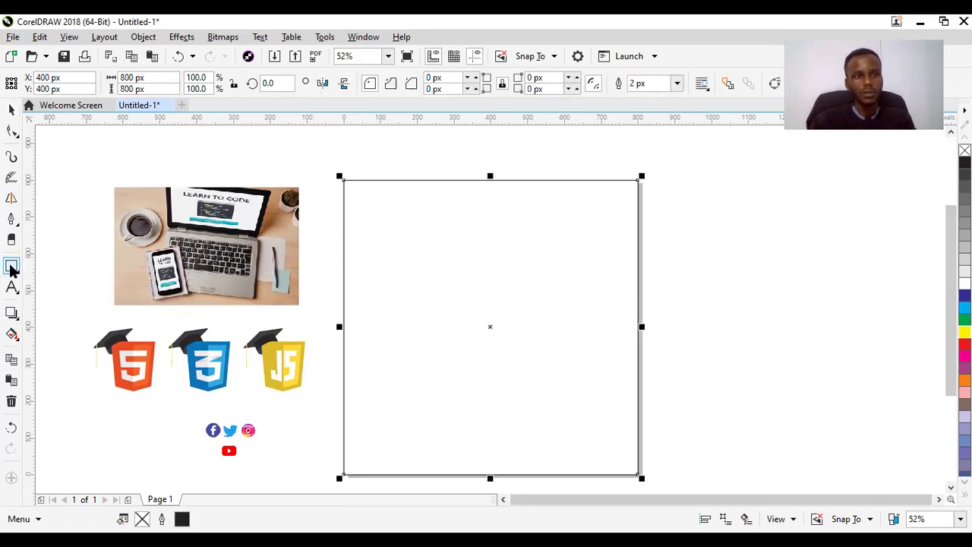
pyautogui.press('space')
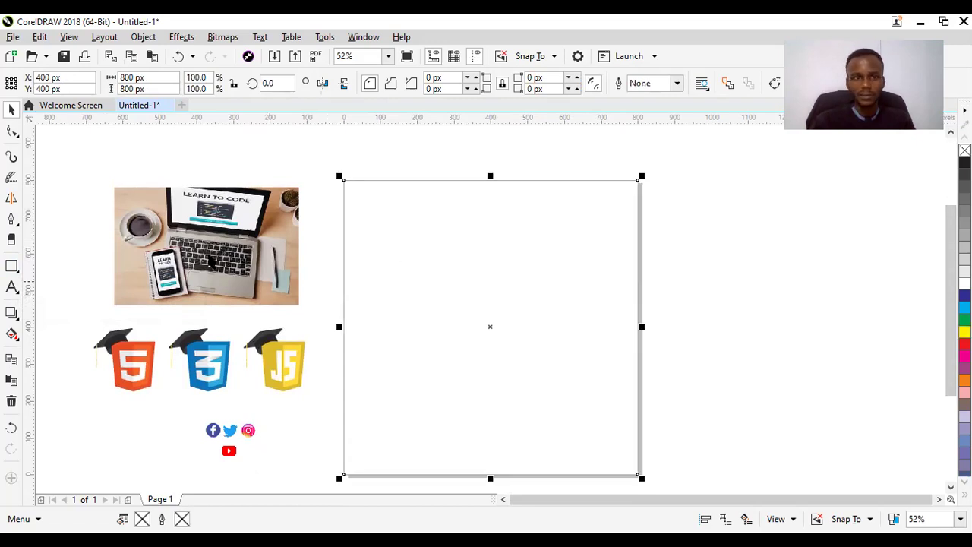
# Step: Place the laptop photo inside the page-sized rectangle as a PowerClip
pyautogui.click(207, 245)
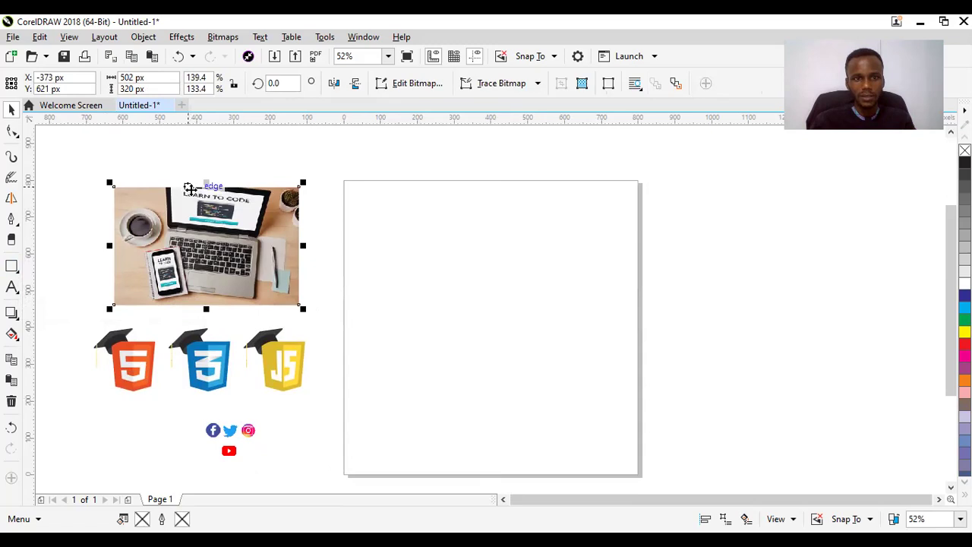
pyautogui.click(134, 374)
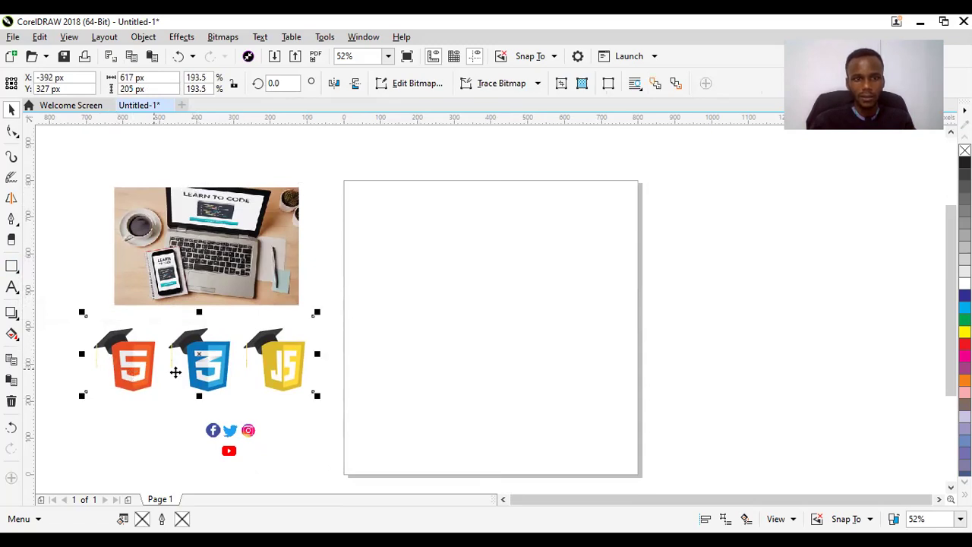
pyautogui.click(233, 251)
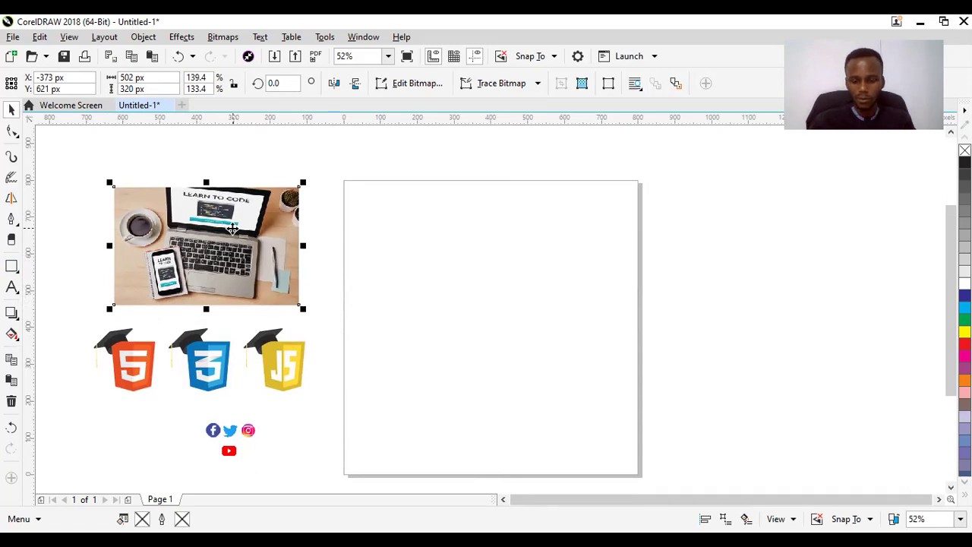
pyautogui.moveTo(233, 228); pyautogui.dragTo(515, 274)
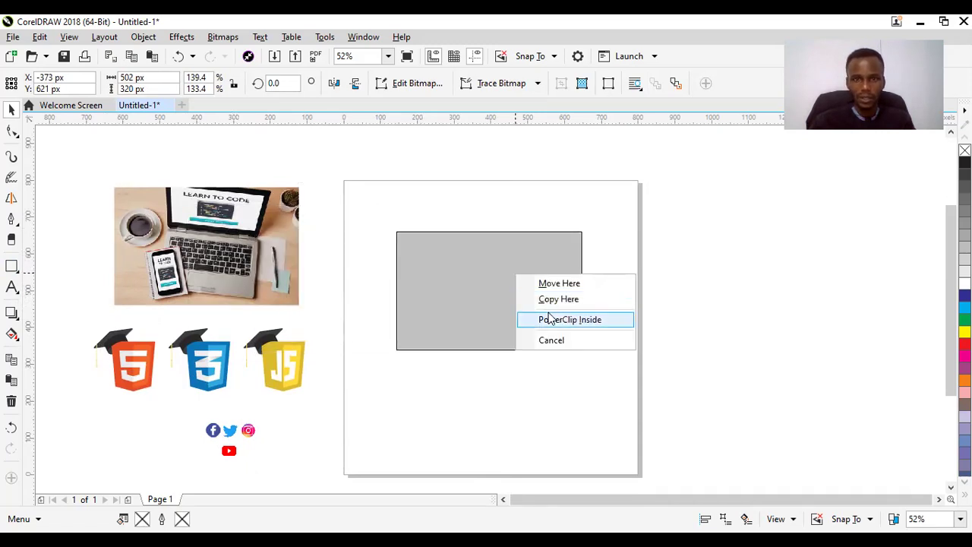
pyautogui.click(550, 319)
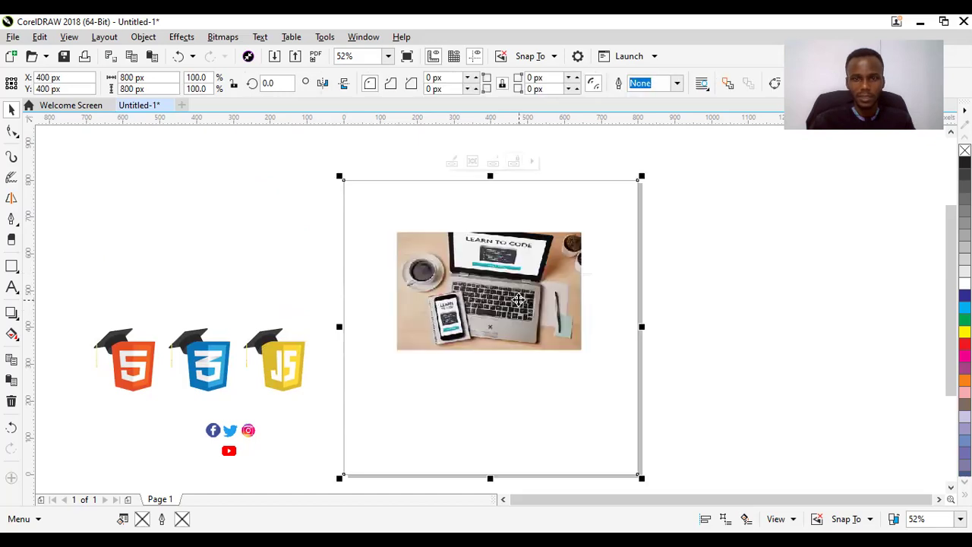
pyautogui.click(158, 192)
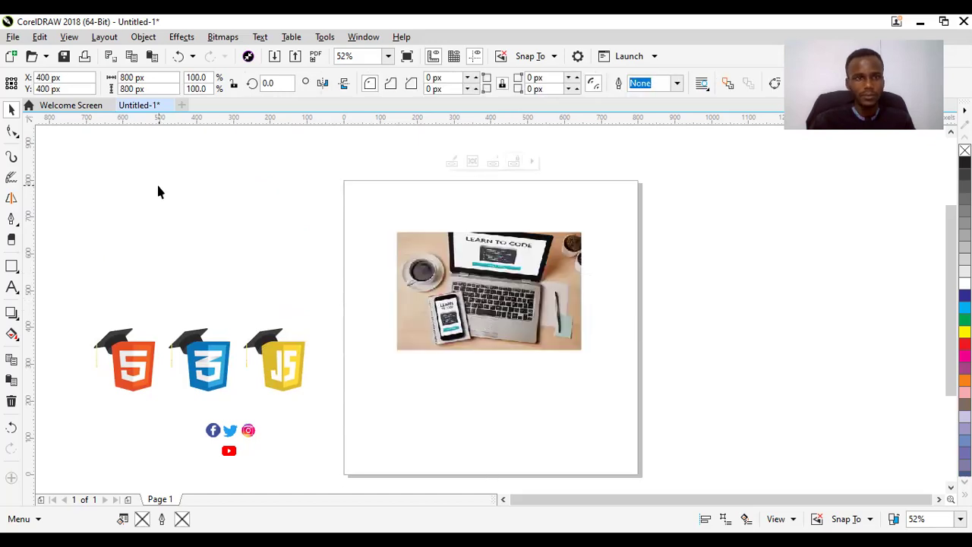
# Step: Draw a wide rectangle about 721 × 163 px overlapping the page's left edge and fill it with a dark navy shade of blue
pyautogui.click(11, 266)
pyautogui.moveTo(104, 183); pyautogui.dragTo(370, 241)
pyautogui.click(304, 217)
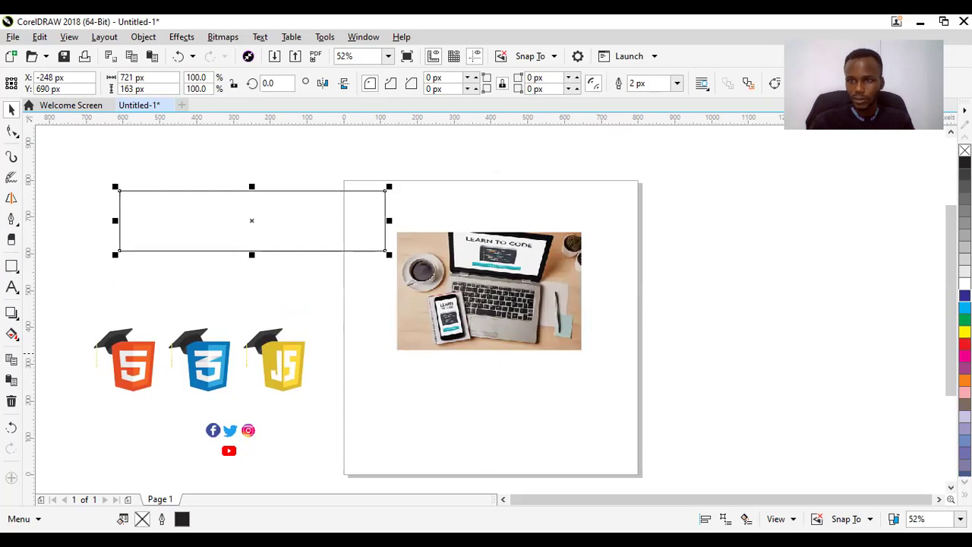
pyautogui.click(965, 296)
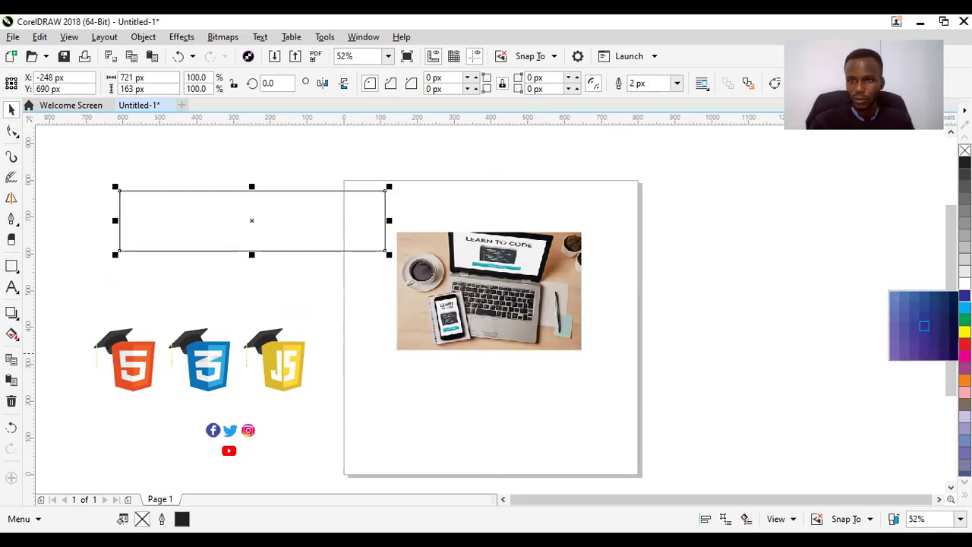
pyautogui.click(924, 326)
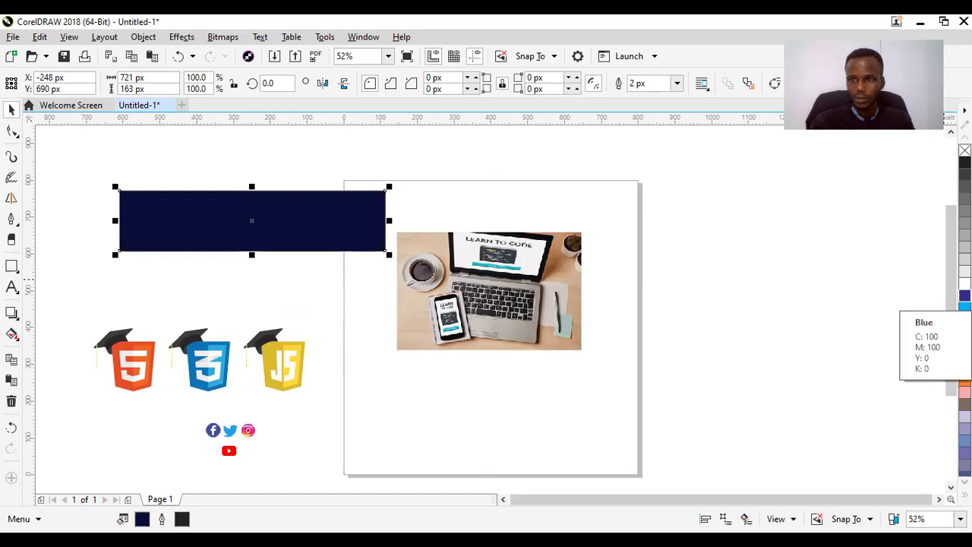
pyautogui.click(964, 296)
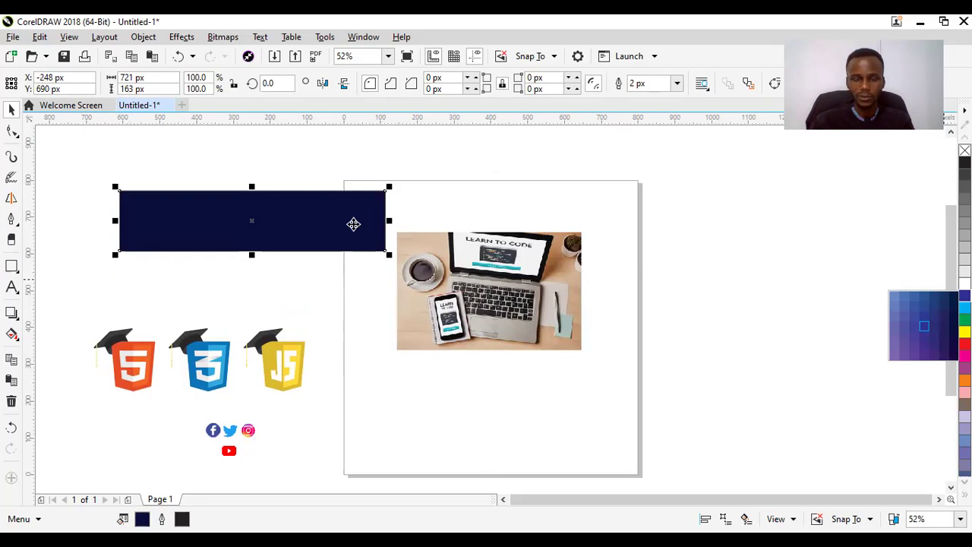
# Step: Move the navy rectangle beside the page and PowerClip it inside the page-sized frame, near the top edge
pyautogui.moveTo(327, 243); pyautogui.dragTo(278, 228)
pyautogui.click(263, 224)
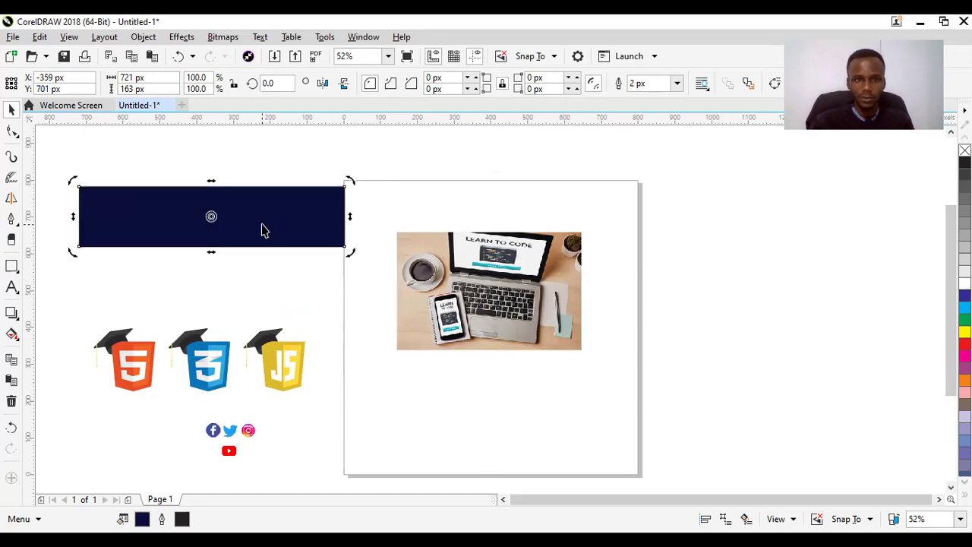
pyautogui.click(263, 230)
pyautogui.moveTo(332, 221); pyautogui.dragTo(522, 228)
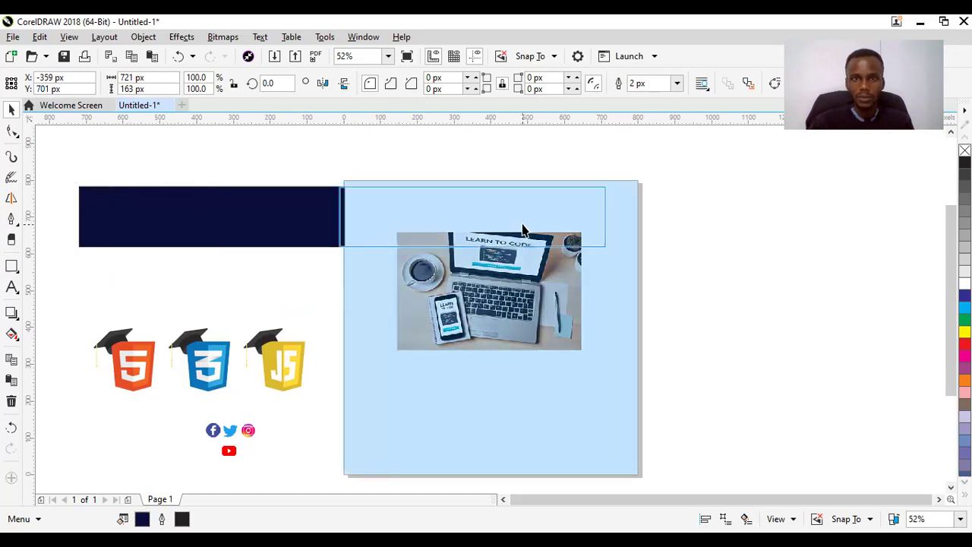
pyautogui.moveTo(571, 327); pyautogui.dragTo(574, 324)
pyautogui.click(575, 321)
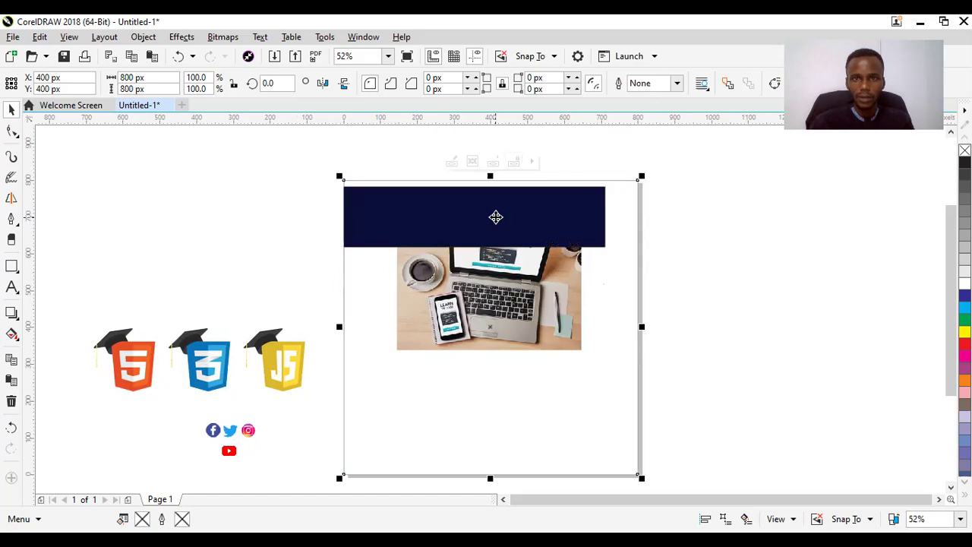
# Step: Open the page frame's PowerClip contents for editing and move the navy rectangle off the page to the left
pyautogui.rightClick(660, 187)
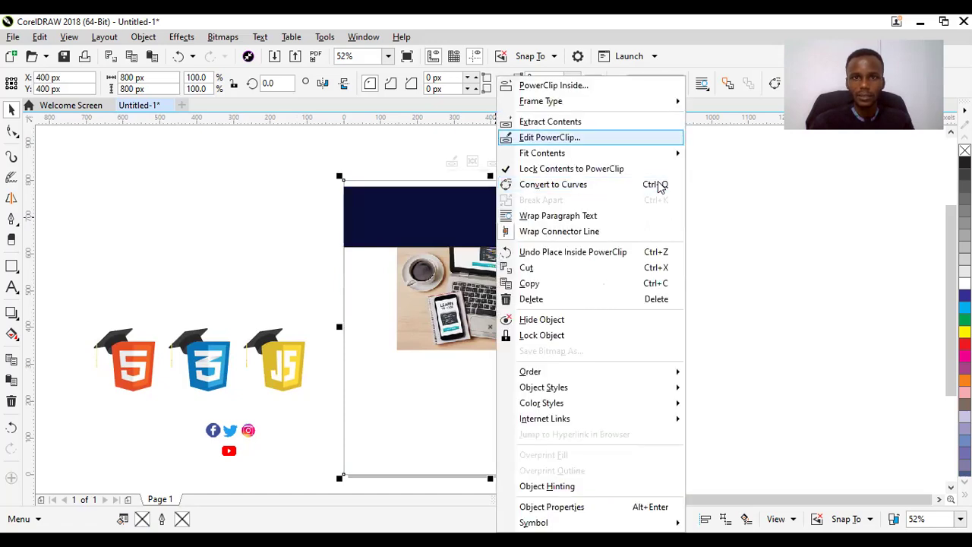
pyautogui.press('Return')
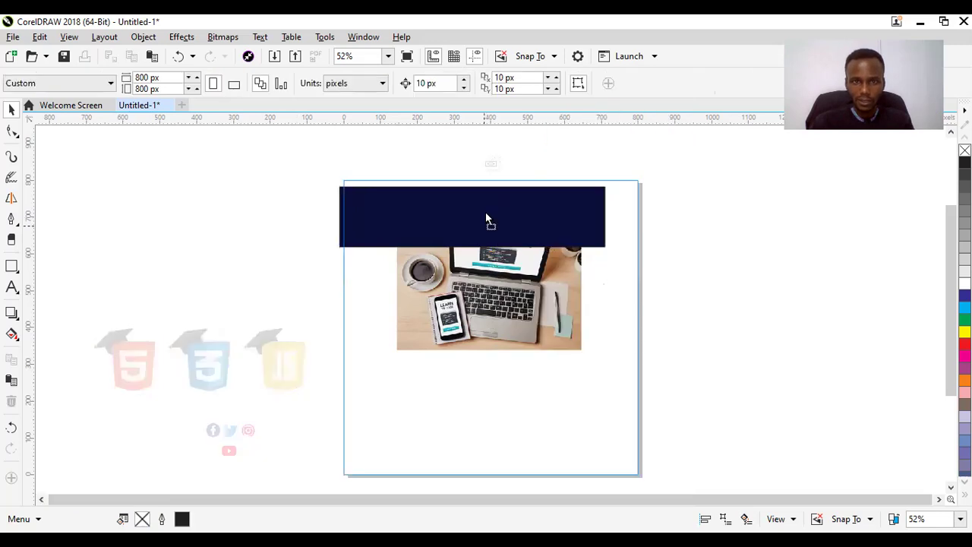
pyautogui.click(486, 215)
pyautogui.moveTo(482, 211); pyautogui.dragTo(257, 234)
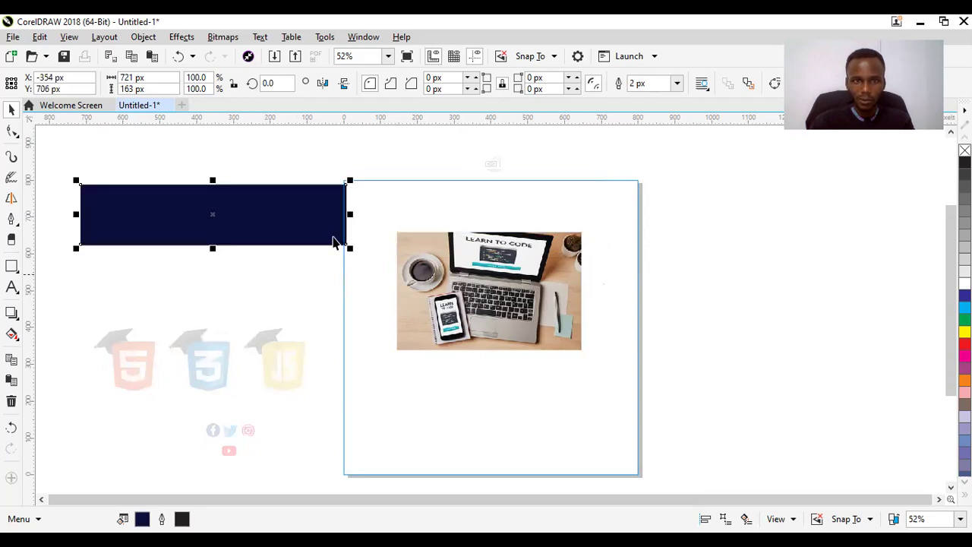
pyautogui.moveTo(318, 231); pyautogui.dragTo(292, 235)
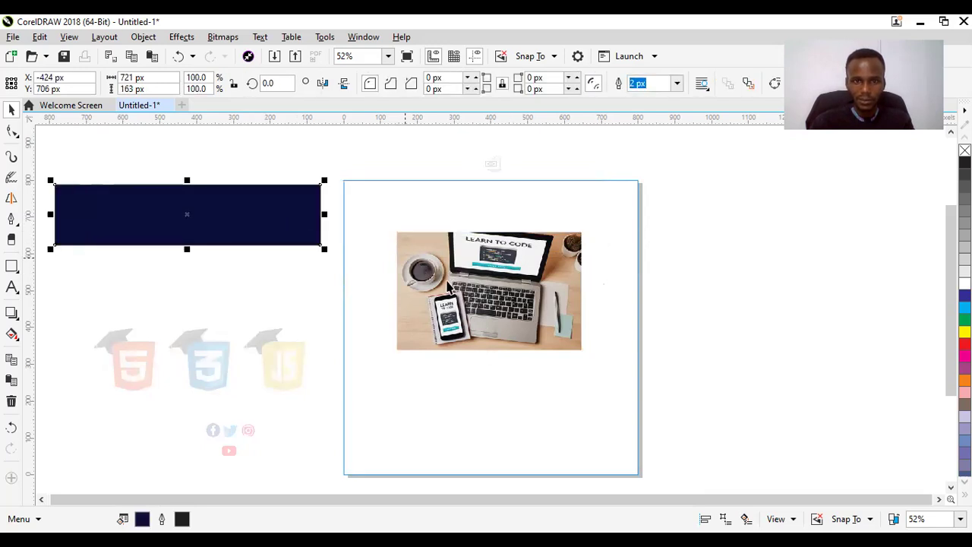
# Step: Enlarge the laptop photo inside the PowerClip to about 810 × 517 px and nudge it down 80 px
pyautogui.click(448, 285)
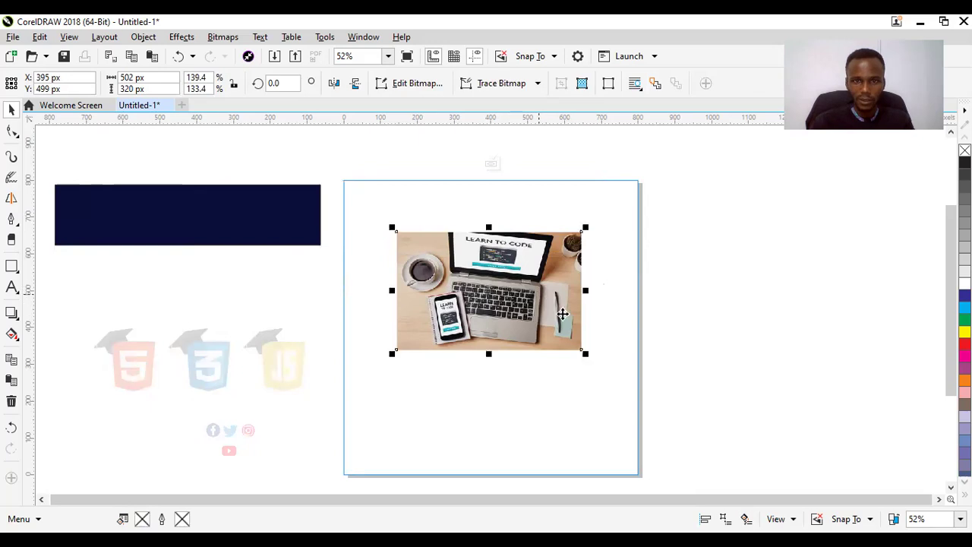
pyautogui.moveTo(586, 353); pyautogui.dragTo(642, 394)
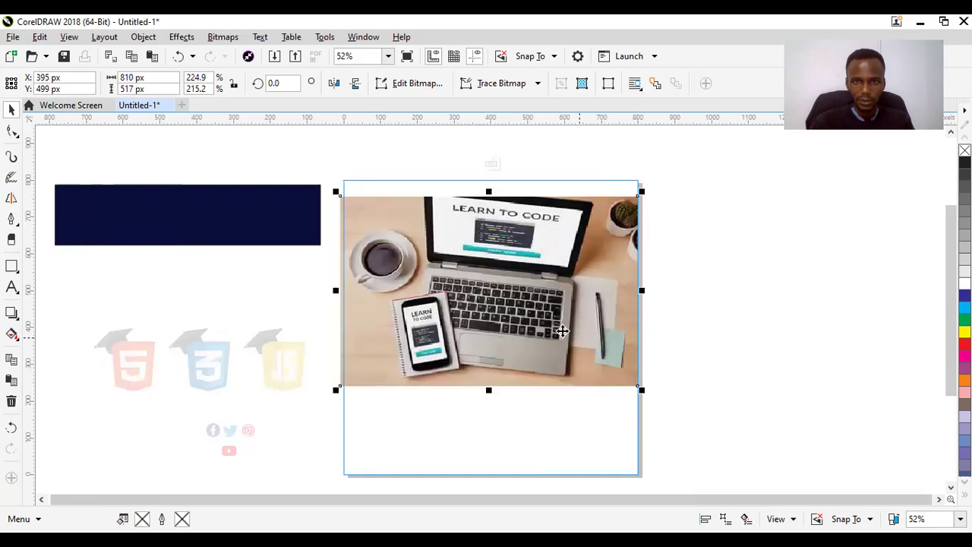
pyautogui.press('Down')
pyautogui.press('Down')
pyautogui.press('Down')
pyautogui.press('Down')
pyautogui.press('Down')
pyautogui.press('Down')
pyautogui.press('Down')
pyautogui.press('Down')
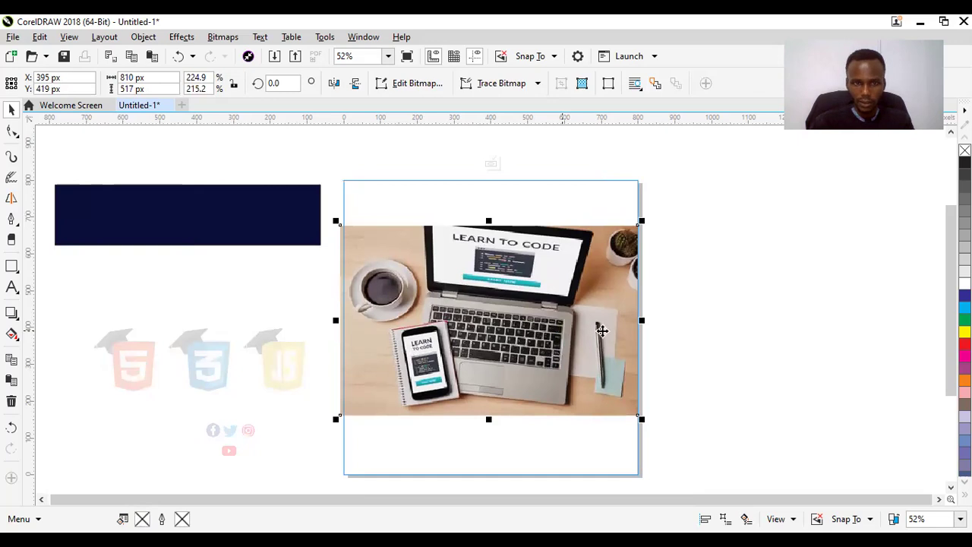
# Step: Enlarge the laptop photo to about 841 × 537 px so it overlaps the page sides, and nudge it up 10 px
pyautogui.moveTo(642, 422); pyautogui.dragTo(647, 422)
pyautogui.press('Up')
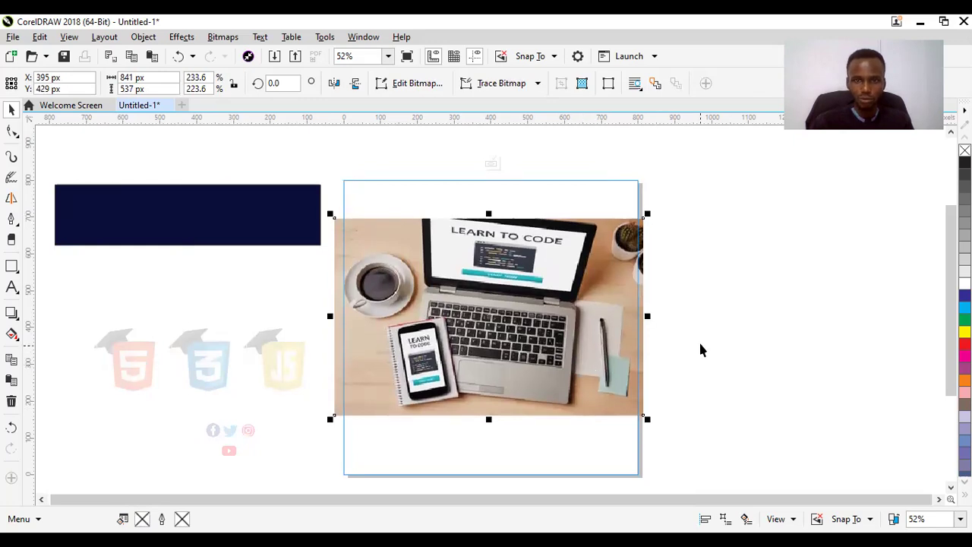
pyautogui.click(490, 309)
pyautogui.click(490, 309)
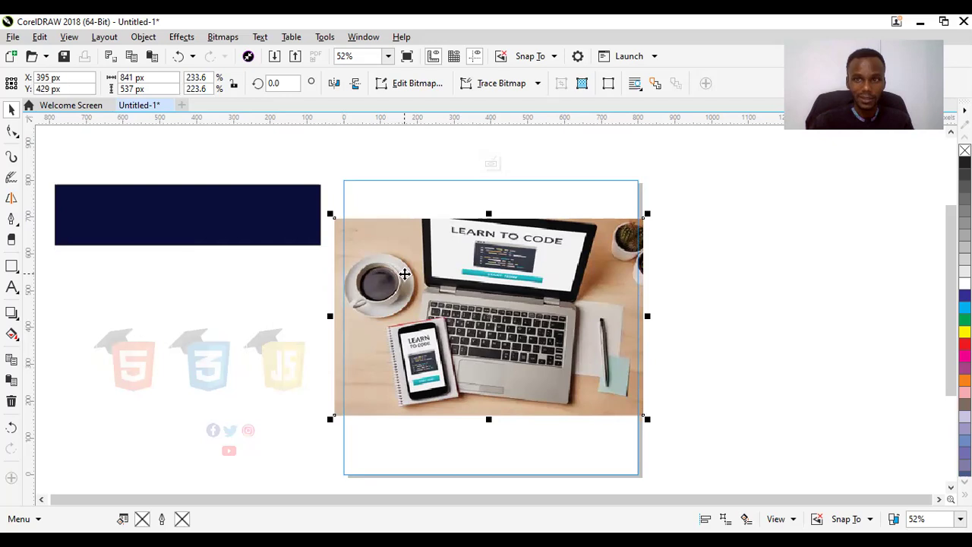
# Step: Apply a uniform transparency of 70 to the laptop photo
pyautogui.click(16, 323)
pyautogui.click(67, 314)
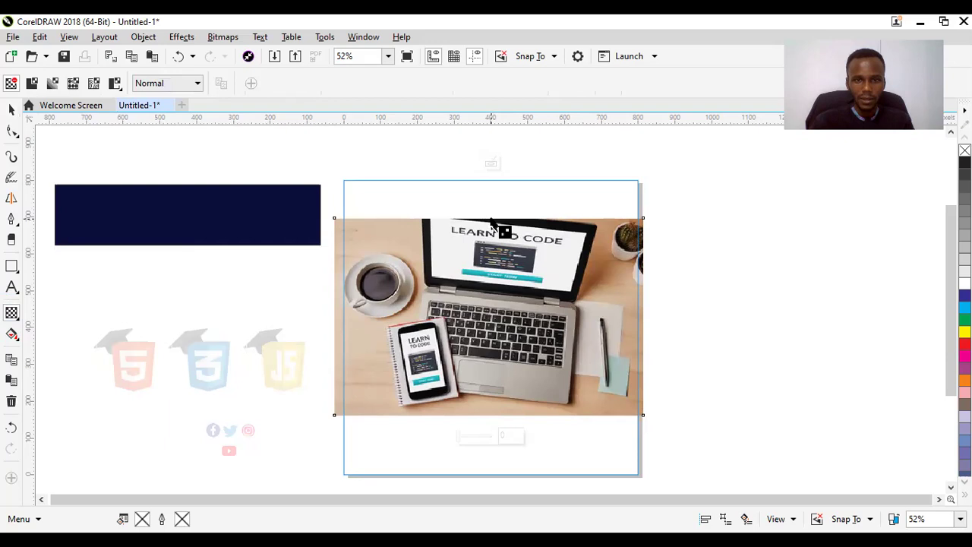
pyautogui.moveTo(490, 220); pyautogui.dragTo(499, 420)
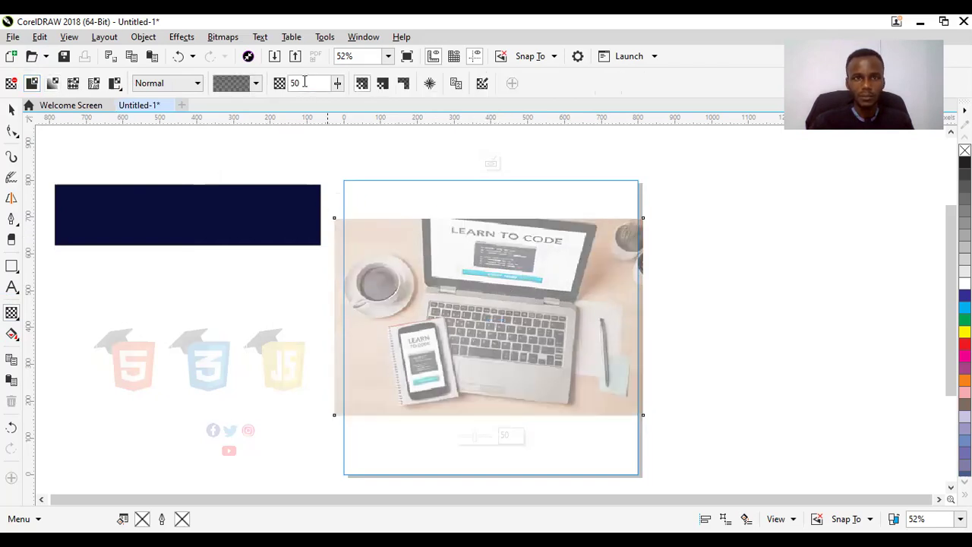
pyautogui.doubleClick(279, 89)
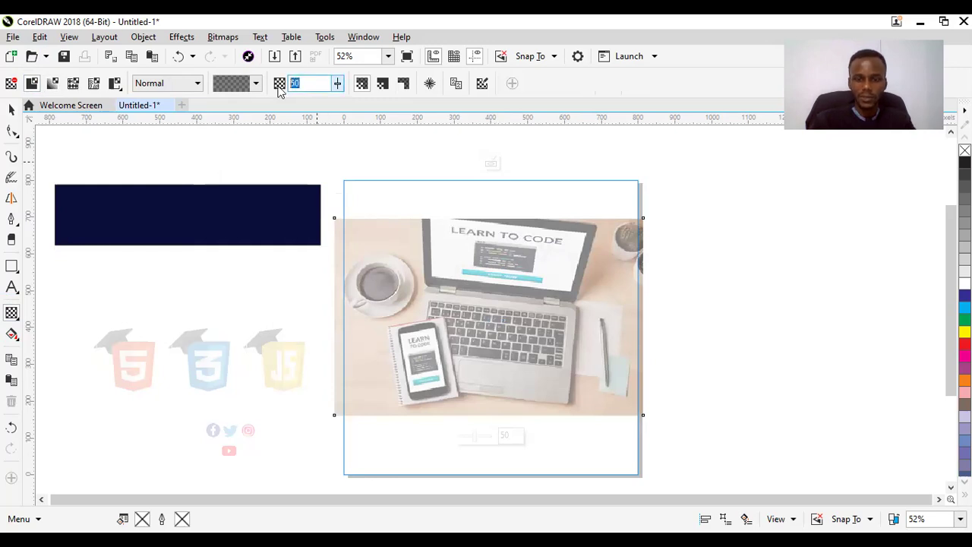
pyautogui.write('70')
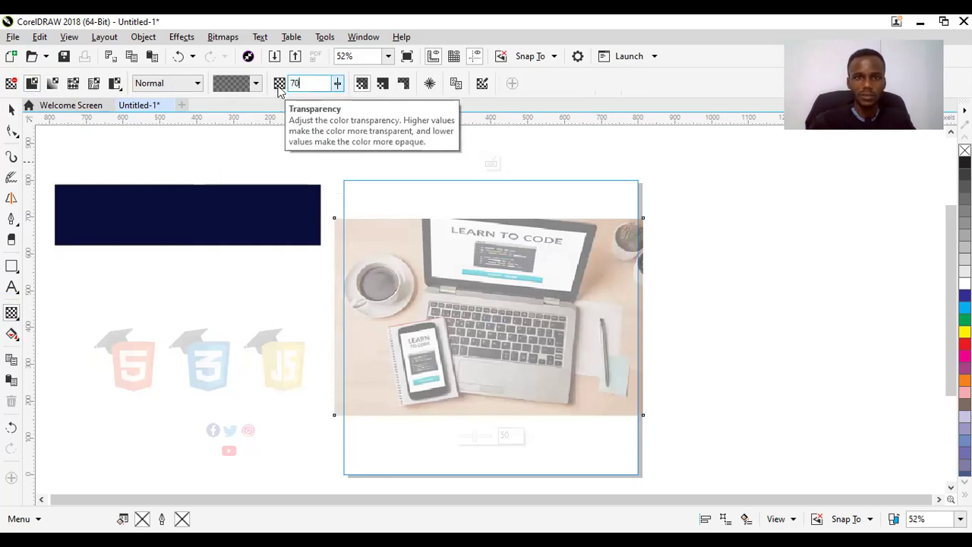
pyautogui.press('Return')
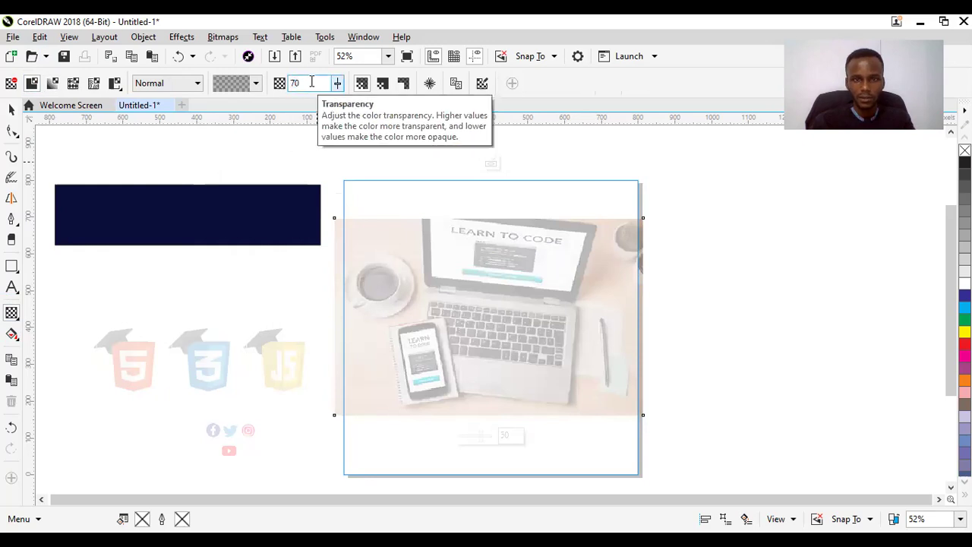
pyautogui.press('space')
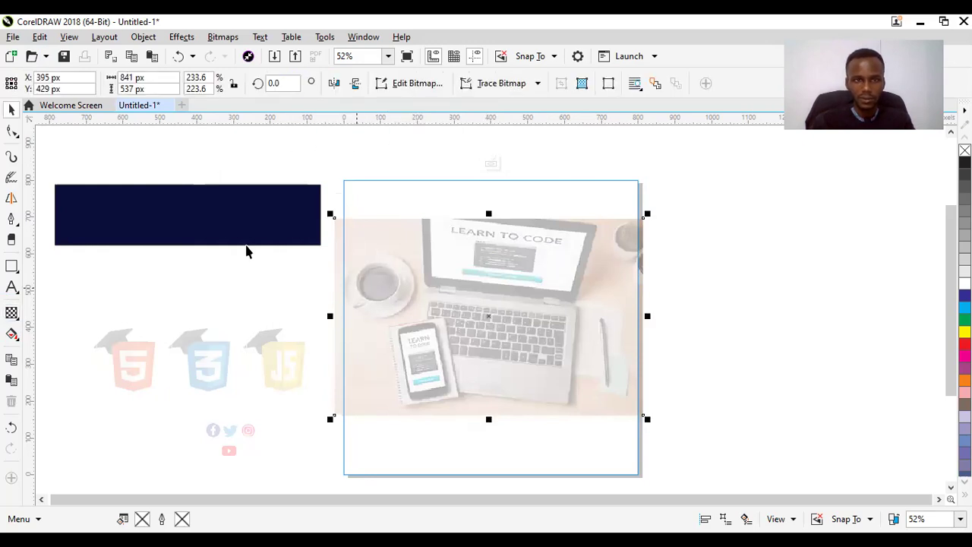
# Step: Move the navy rectangle onto the page's upper end and resize it to about 849 × 169 px, overlapping the page edges
pyautogui.click(242, 218)
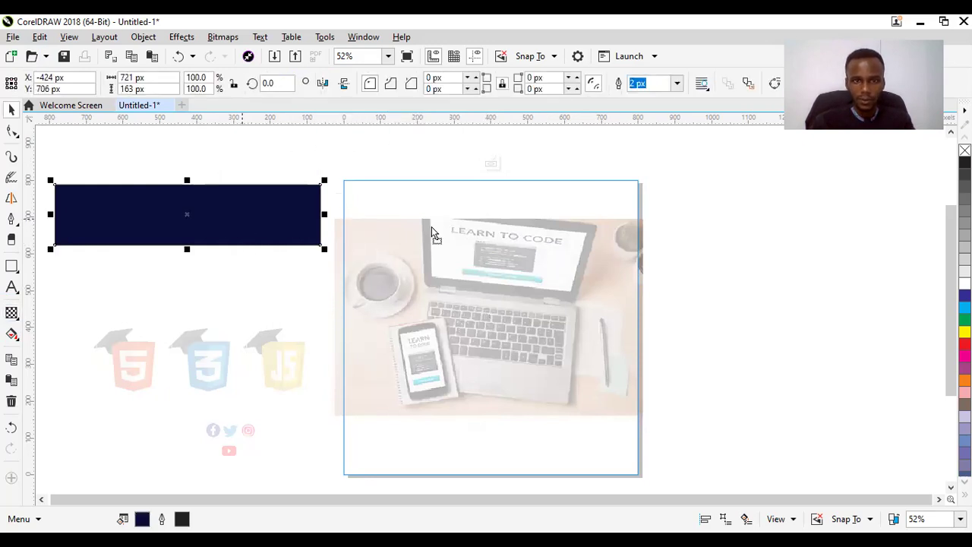
pyautogui.moveTo(521, 213); pyautogui.dragTo(659, 257)
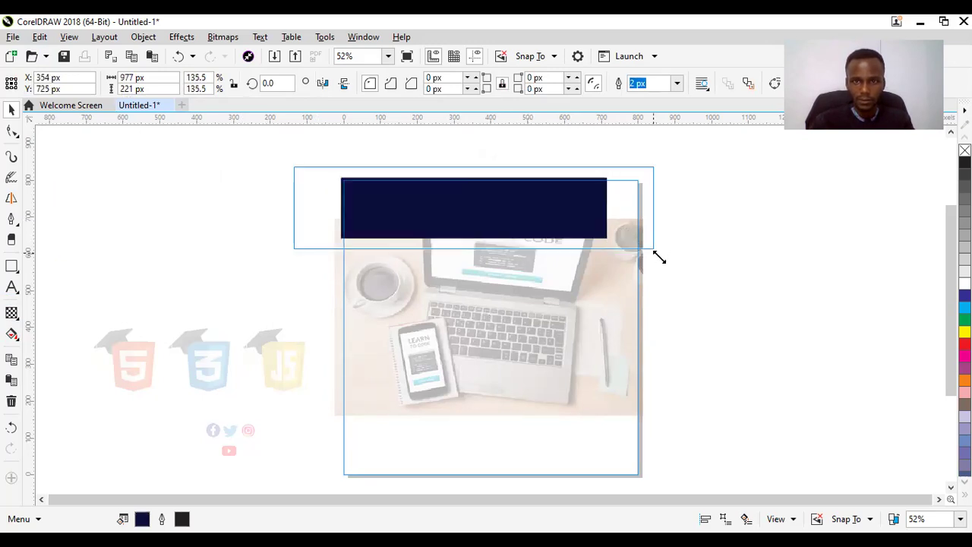
pyautogui.moveTo(589, 230); pyautogui.dragTo(572, 232)
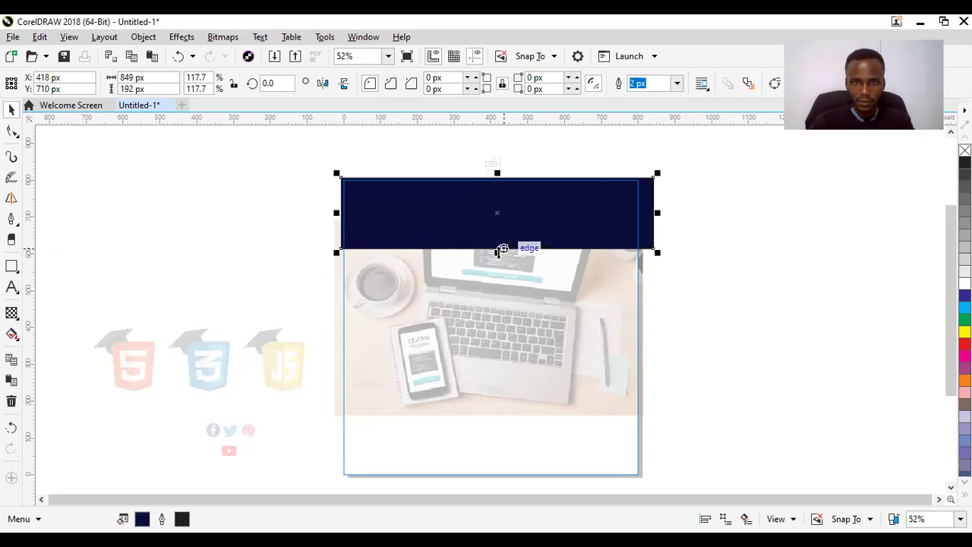
pyautogui.moveTo(498, 252); pyautogui.dragTo(499, 241)
pyautogui.moveTo(513, 208); pyautogui.dragTo(513, 210)
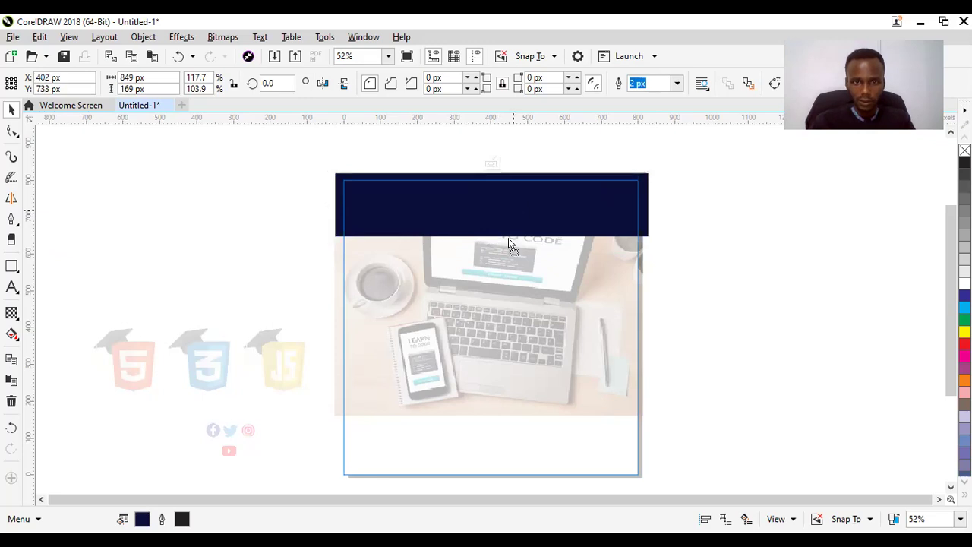
# Step: Duplicate the navy header rectangle as a yellow copy without an outline
pyautogui.hotkey('ctrl', 'd')
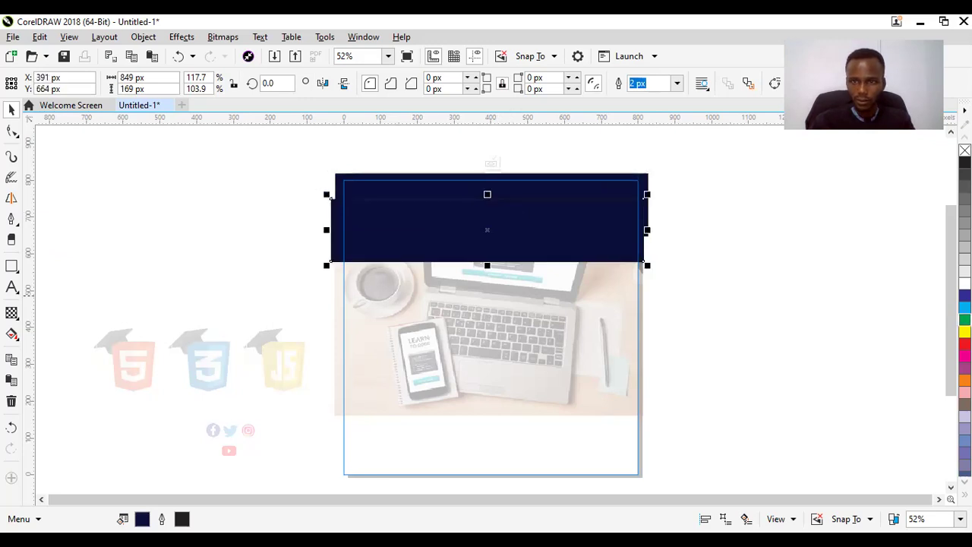
pyautogui.click(965, 331)
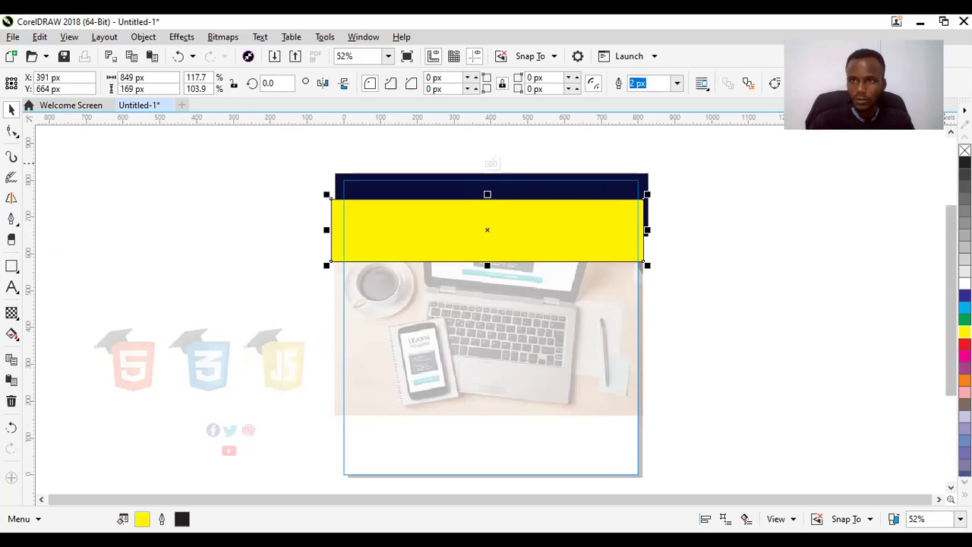
pyautogui.rightClick(965, 151)
pyautogui.click(541, 188)
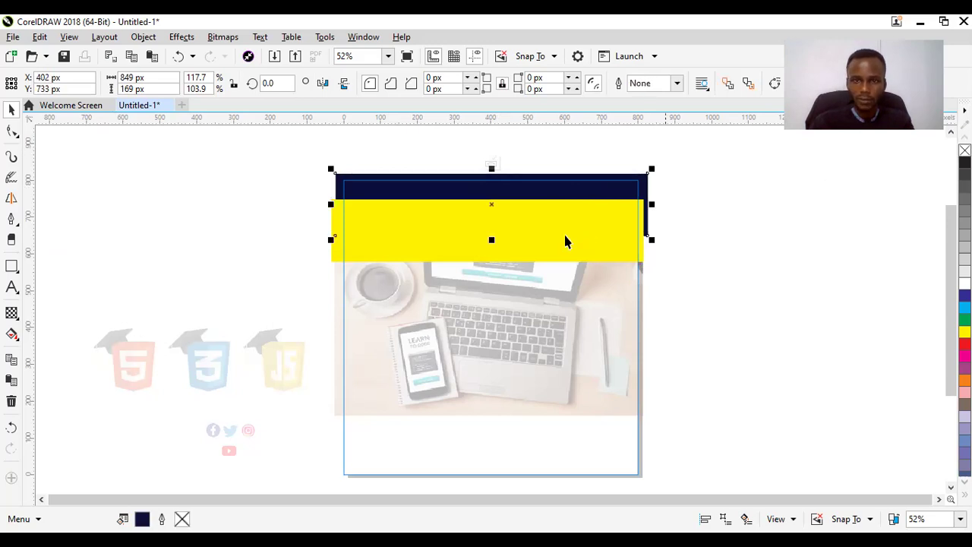
pyautogui.moveTo(563, 240); pyautogui.dragTo(562, 258)
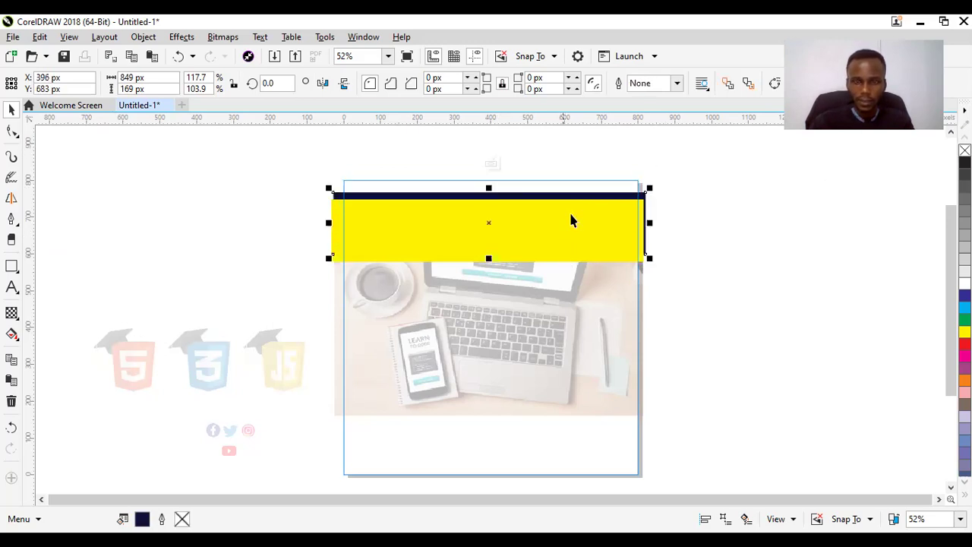
pyautogui.hotkey('ctrl', 'z')
pyautogui.click(699, 225)
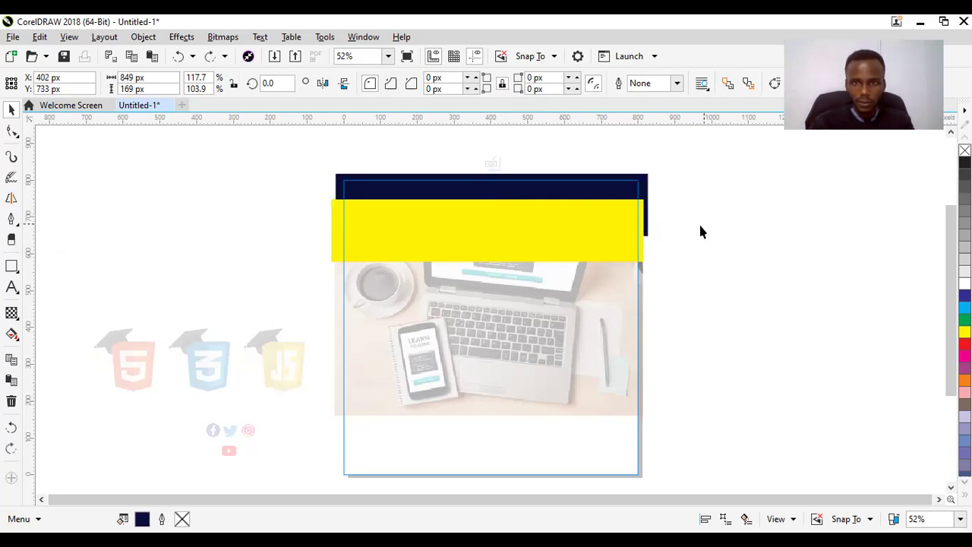
# Step: Move the yellow rectangle up over the navy header to about X 399, Y 707 px and shift its fill to golden yellow
pyautogui.click(582, 227)
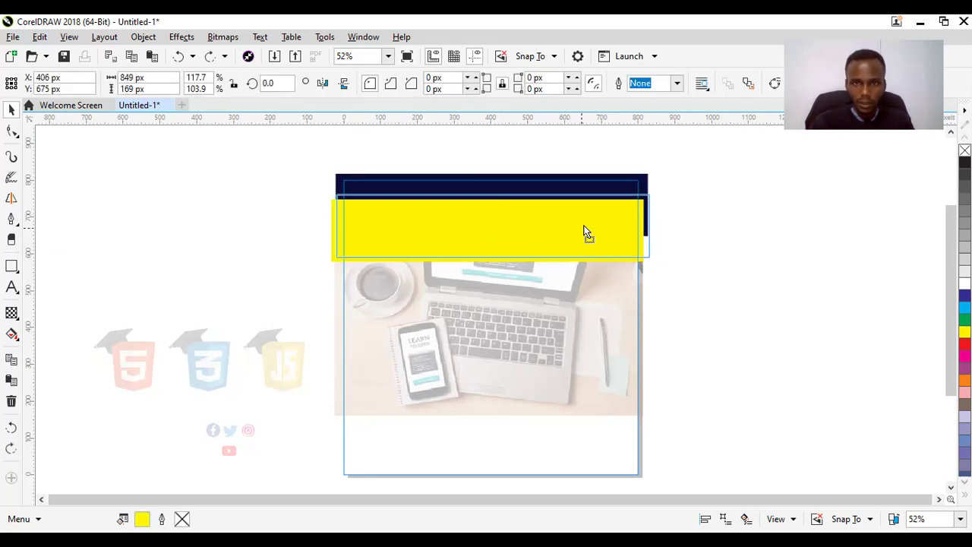
pyautogui.moveTo(584, 226); pyautogui.dragTo(583, 224)
pyautogui.moveTo(581, 225); pyautogui.dragTo(581, 218)
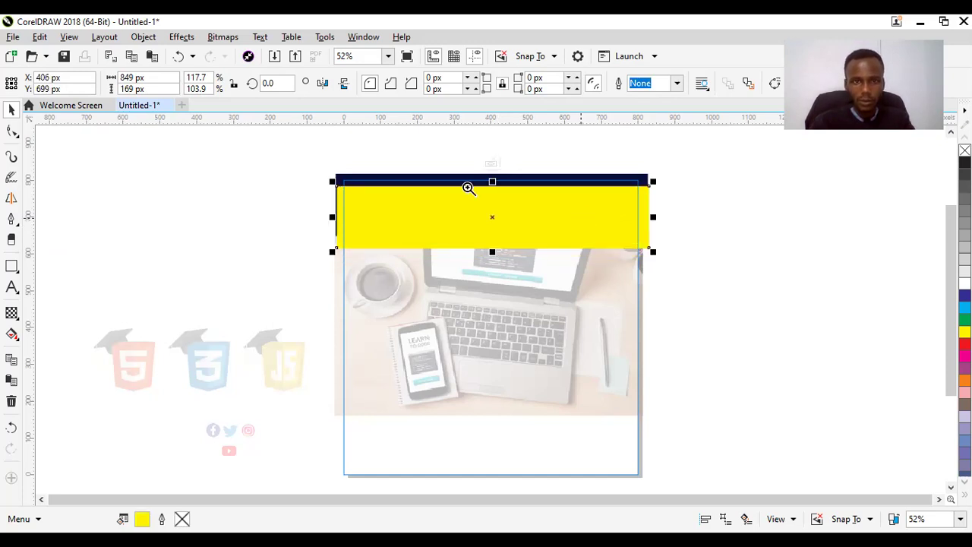
pyautogui.moveTo(433, 177); pyautogui.dragTo(680, 279)
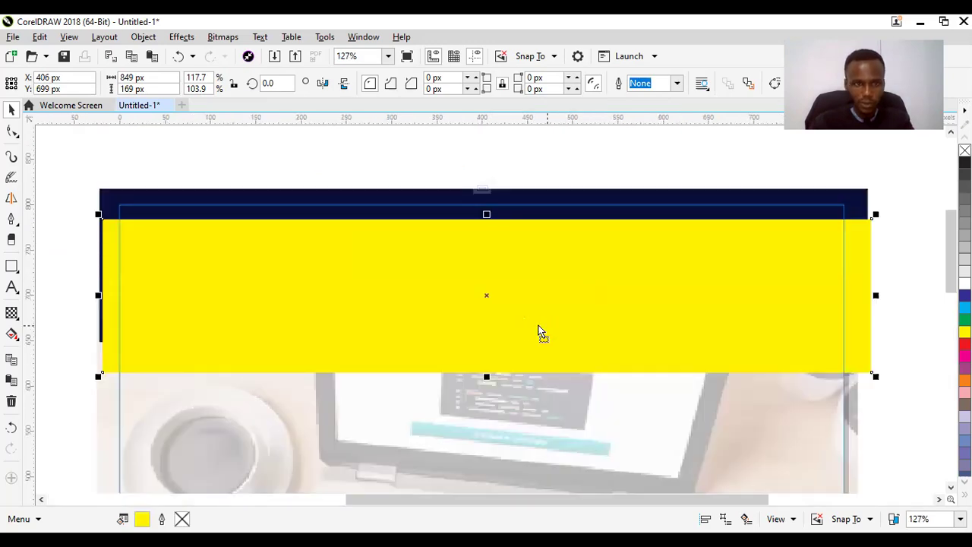
pyautogui.press('Escape')
pyautogui.click(539, 322)
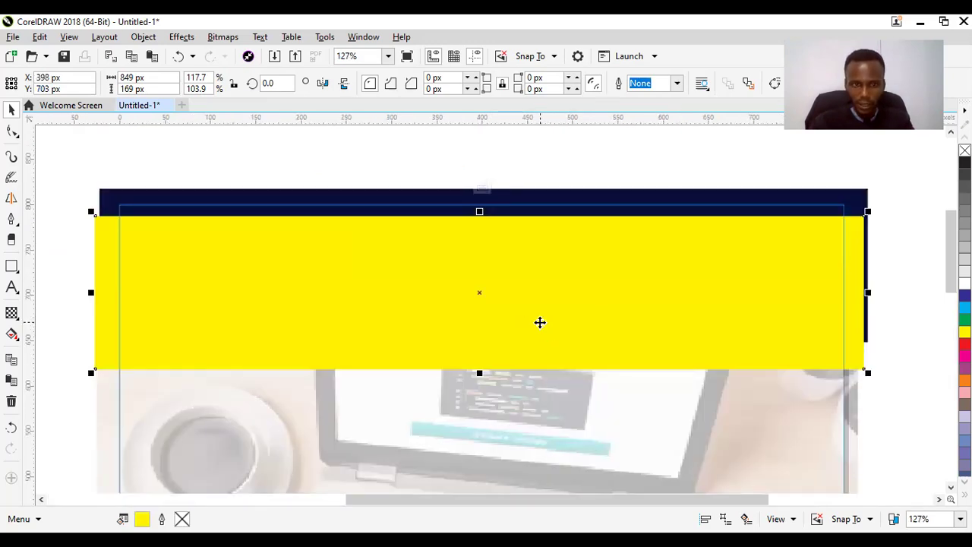
pyautogui.moveTo(540, 322); pyautogui.dragTo(541, 321)
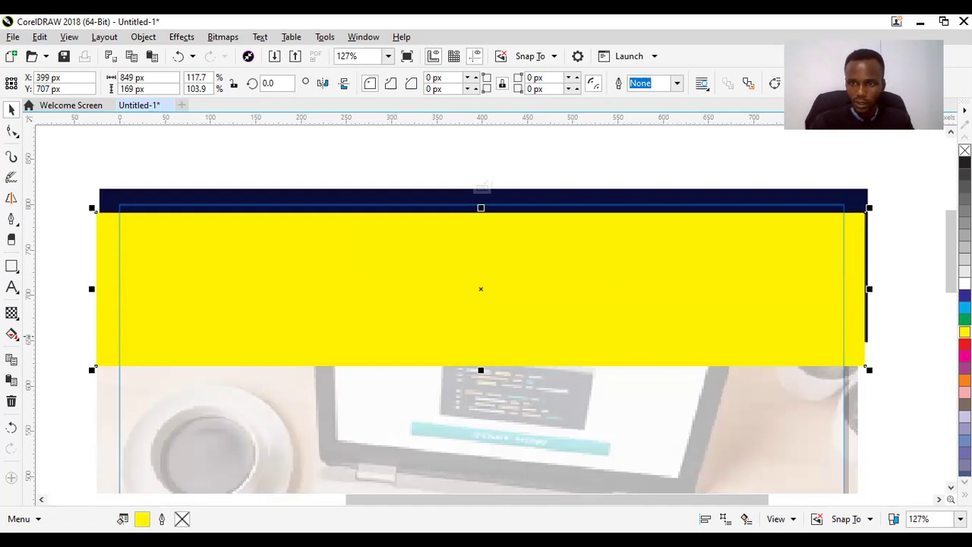
pyautogui.moveTo(965, 332); pyautogui.dragTo(933, 362)
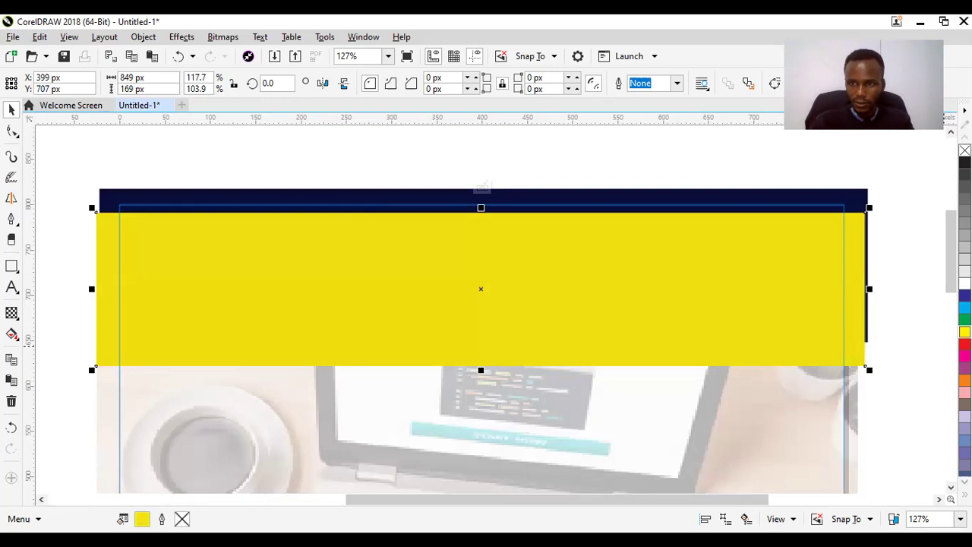
pyautogui.moveTo(965, 332); pyautogui.dragTo(925, 370)
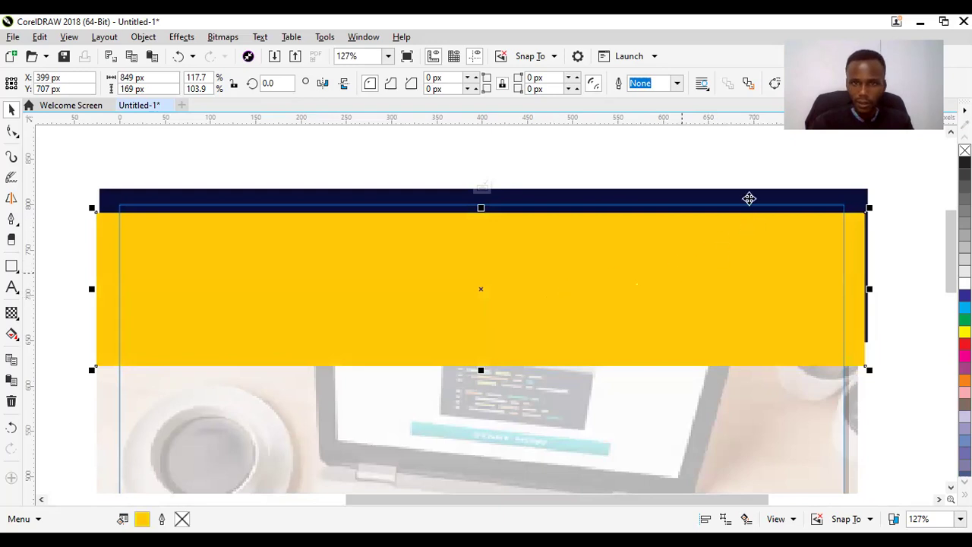
# Step: Bring the navy header rectangle to the front of the layer, above the golden yellow one
pyautogui.click(811, 190)
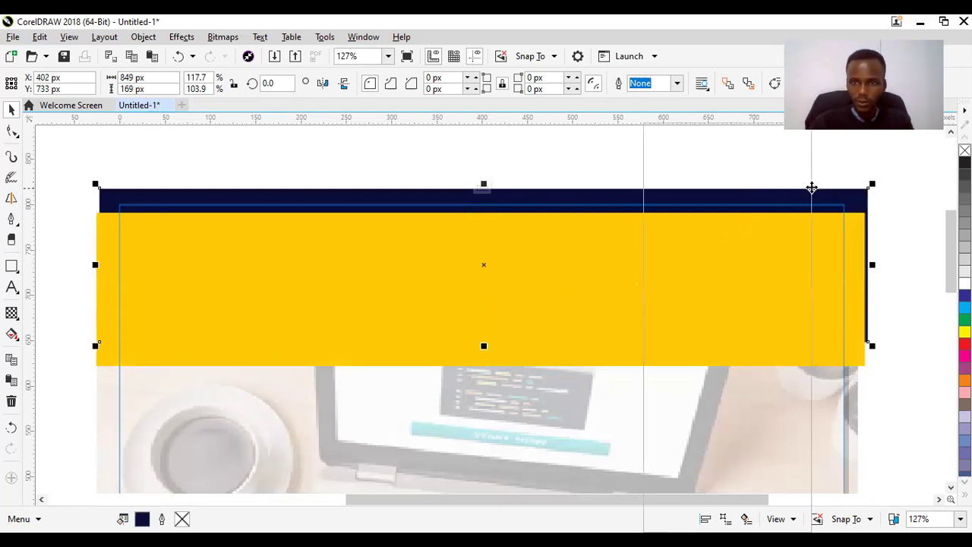
pyautogui.rightClick(789, 213)
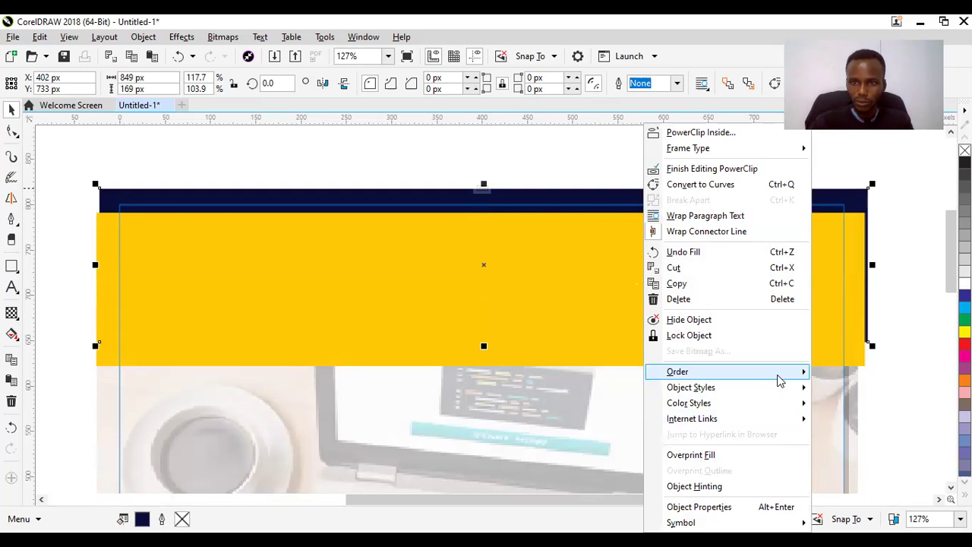
pyautogui.moveTo(780, 380)
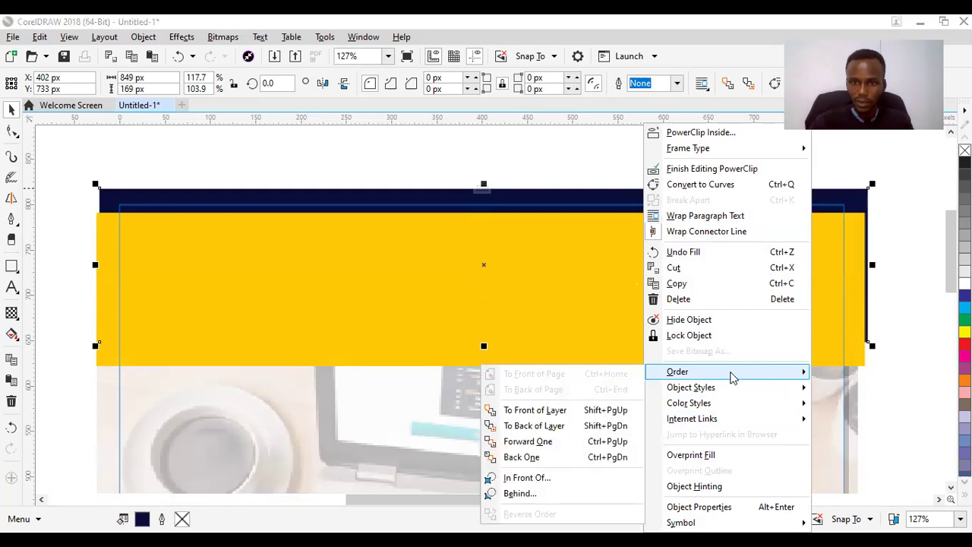
pyautogui.click(574, 417)
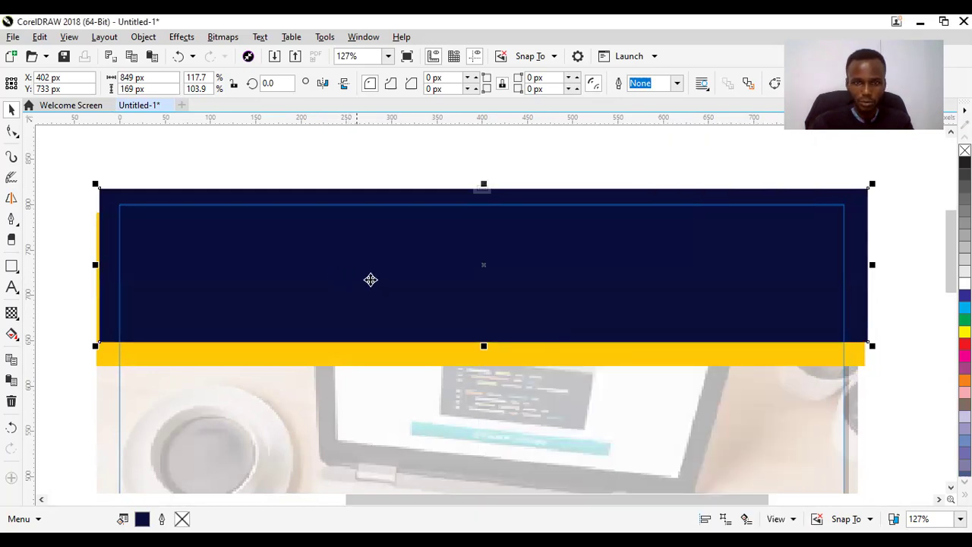
# Step: Move the golden yellow rectangle up to about X 401, Y 718 px, leaving only a thin strip below the navy header
pyautogui.press('Left')
pyautogui.press('Right')
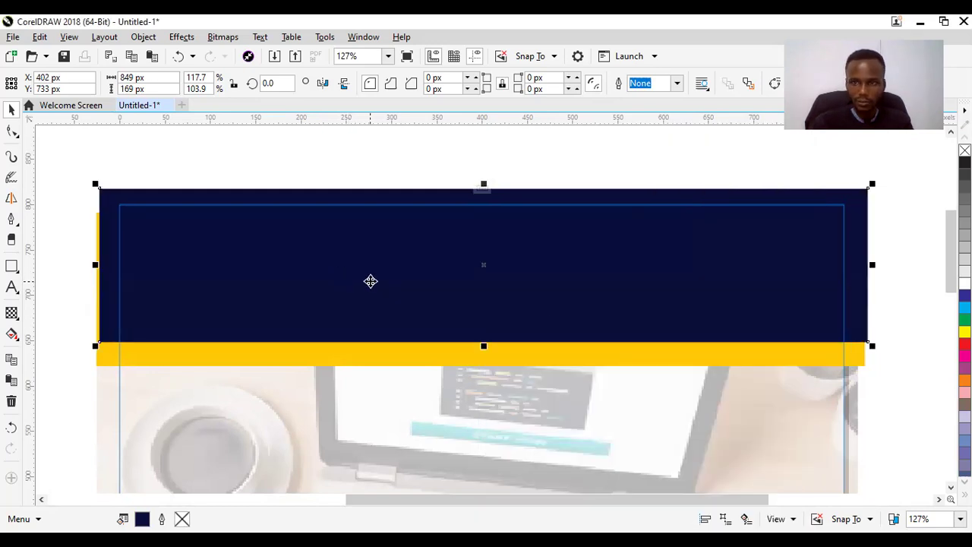
pyautogui.click(358, 363)
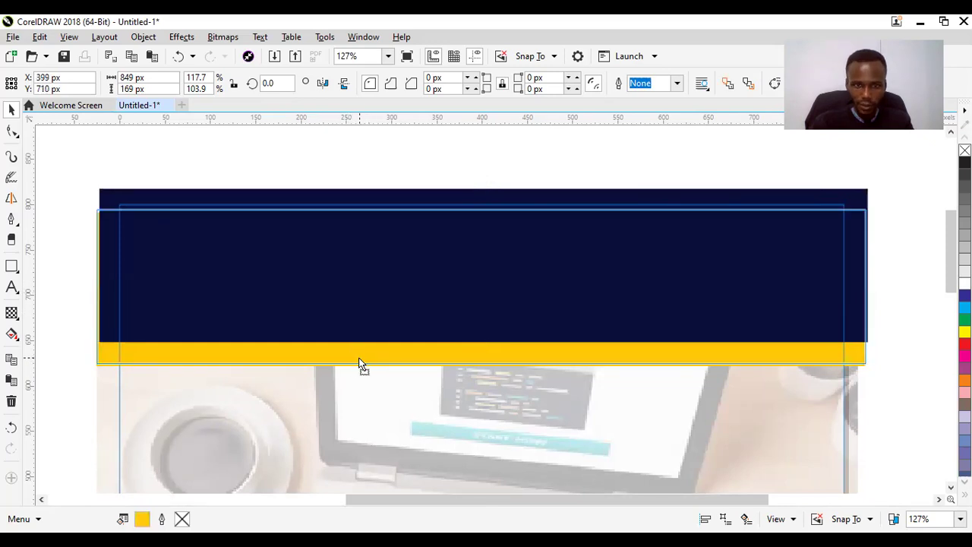
pyautogui.moveTo(359, 351); pyautogui.dragTo(359, 348)
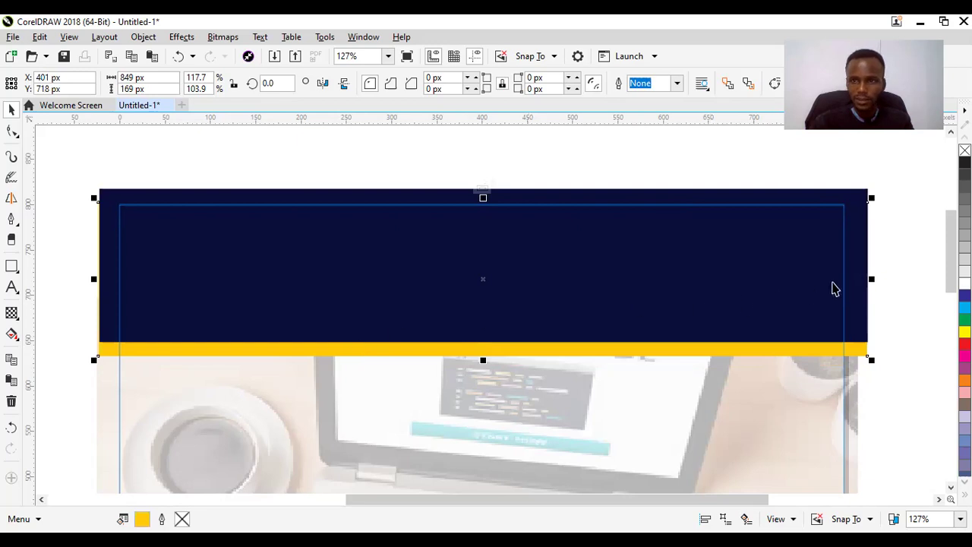
# Step: Place a vertically mirrored copy of the navy and gold header bars across the lower part of the page, centred at about X 388, Y 133 px
pyautogui.click(387, 56)
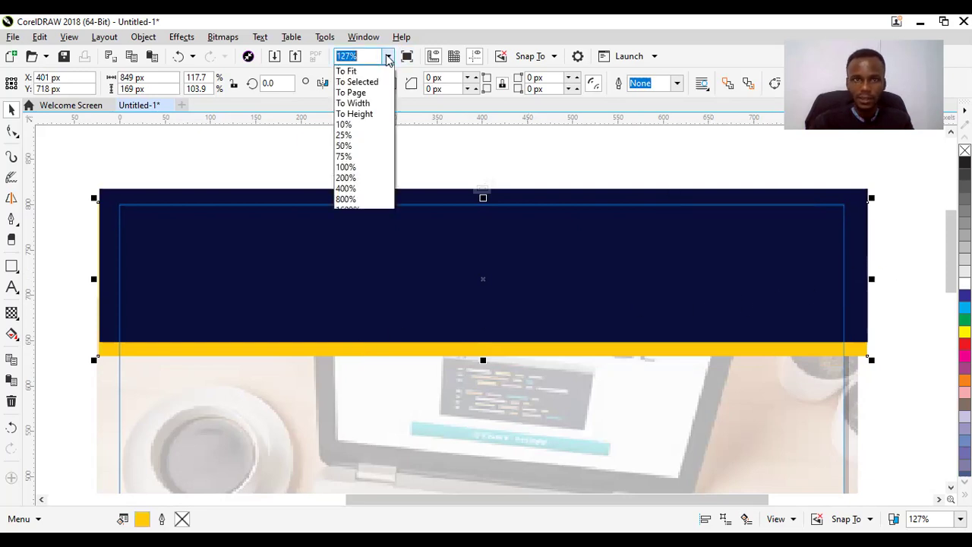
pyautogui.click(370, 94)
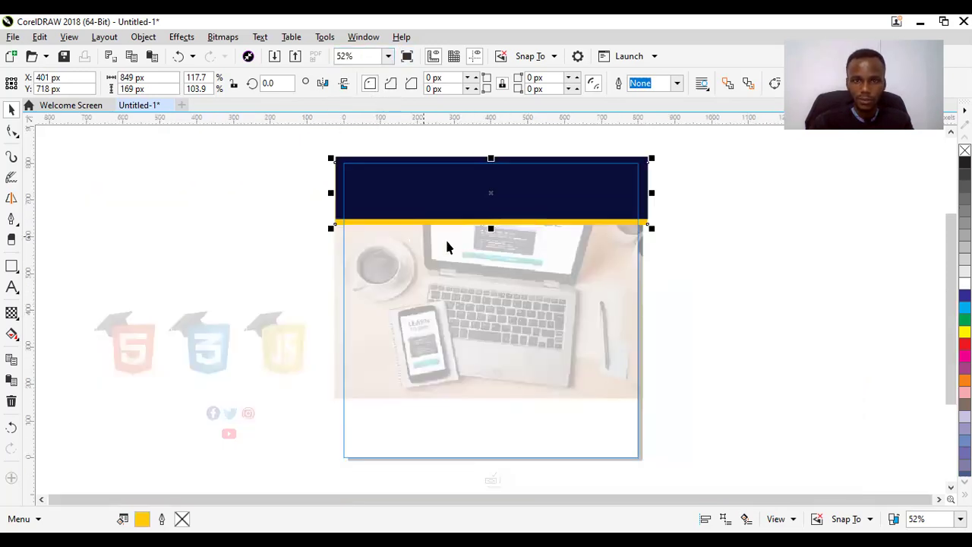
pyautogui.moveTo(293, 142); pyautogui.dragTo(691, 260)
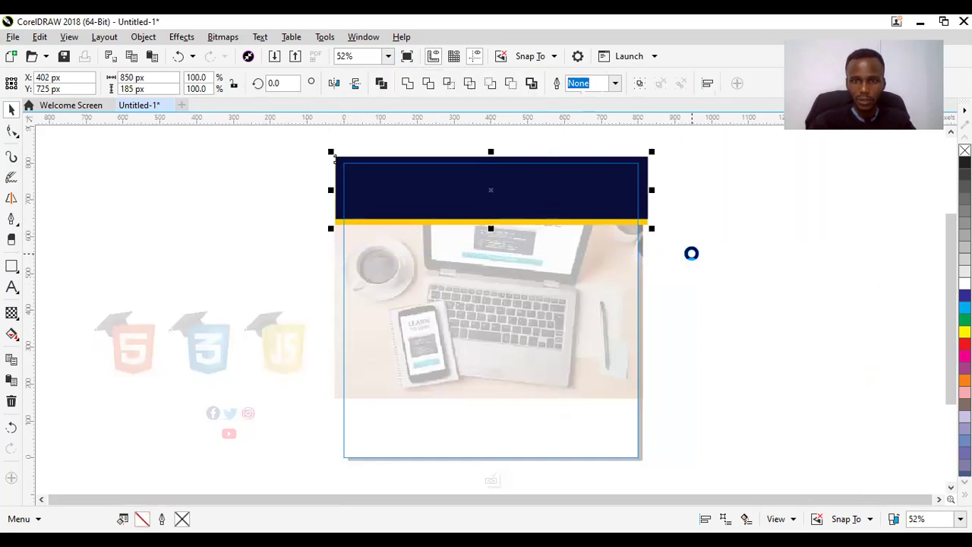
pyautogui.moveTo(613, 199); pyautogui.dragTo(614, 429)
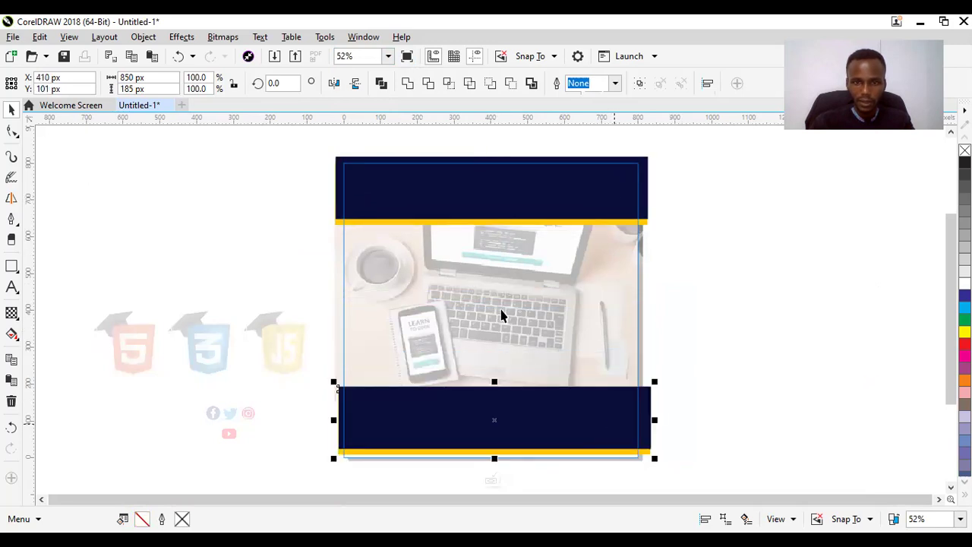
pyautogui.click(355, 83)
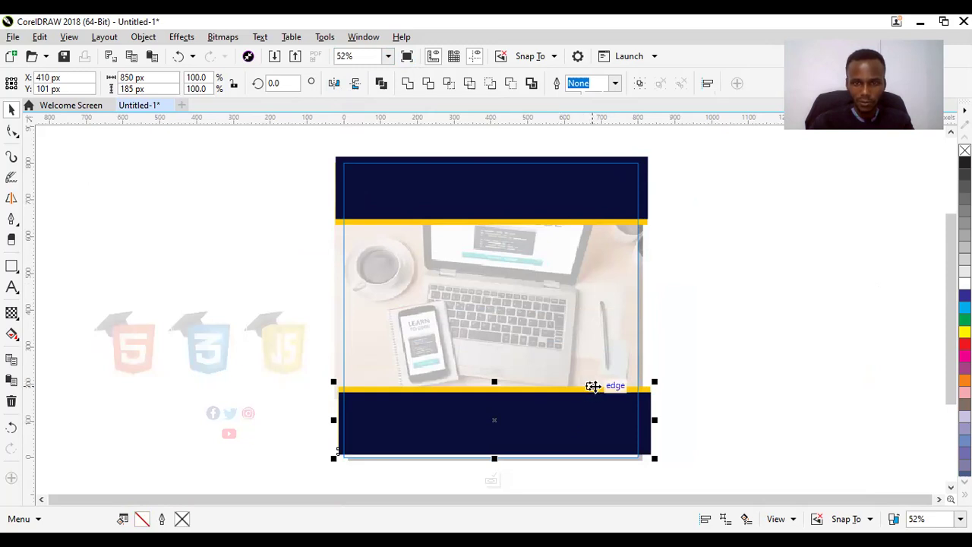
pyautogui.moveTo(601, 387)
pyautogui.mouseDown()
pyautogui.moveTo(608, 353)
pyautogui.moveTo(592, 376)
pyautogui.mouseUp()
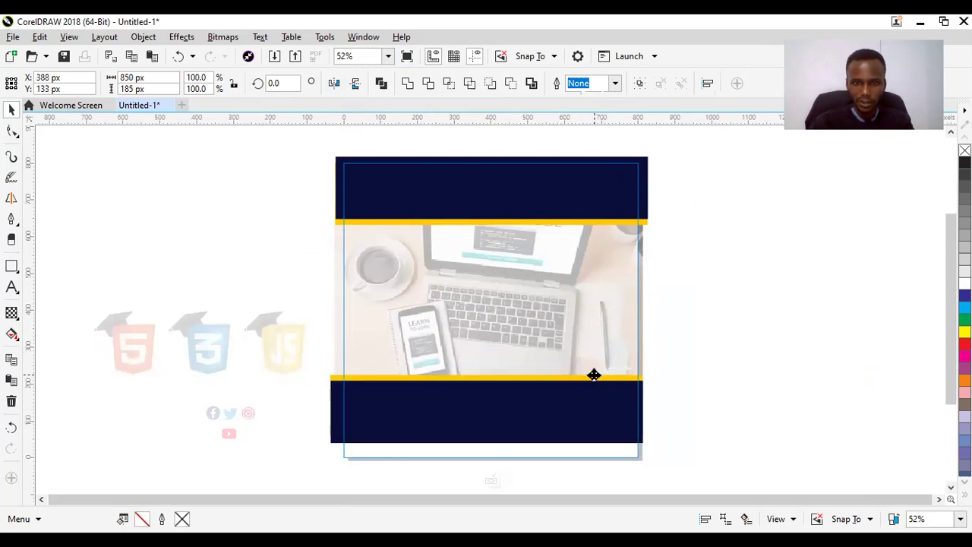
pyautogui.click(621, 373)
pyautogui.click(746, 340)
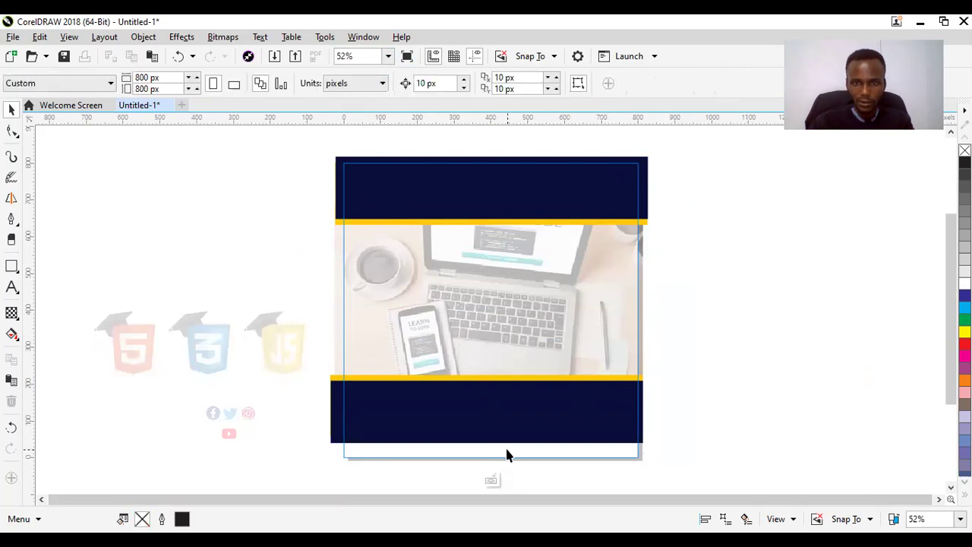
# Step: Move the lower navy bar to about X 400, Y 69 px and park its gold bar off the page, narrowed to about 538 px
pyautogui.moveTo(509, 426); pyautogui.dragTo(513, 446)
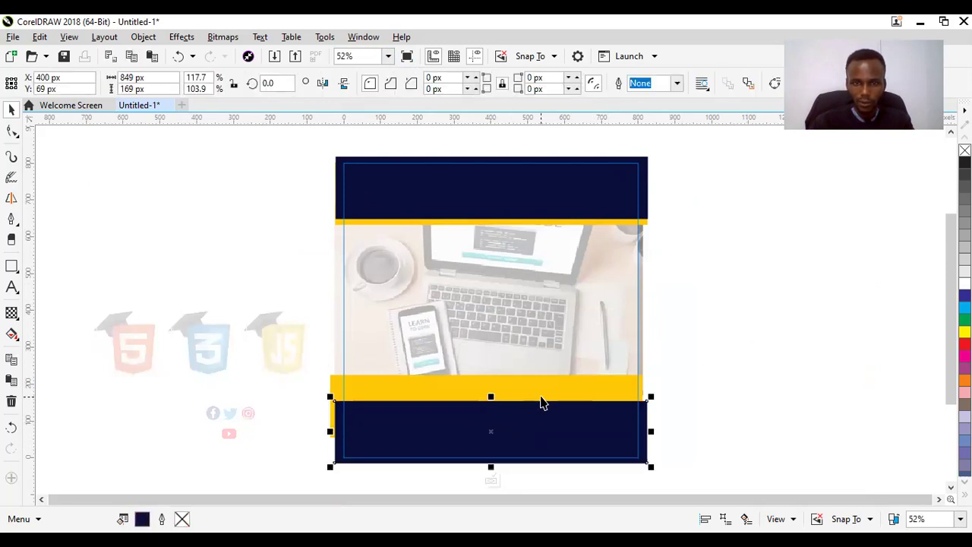
pyautogui.moveTo(540, 393); pyautogui.dragTo(261, 277)
pyautogui.moveTo(365, 294); pyautogui.dragTo(252, 293)
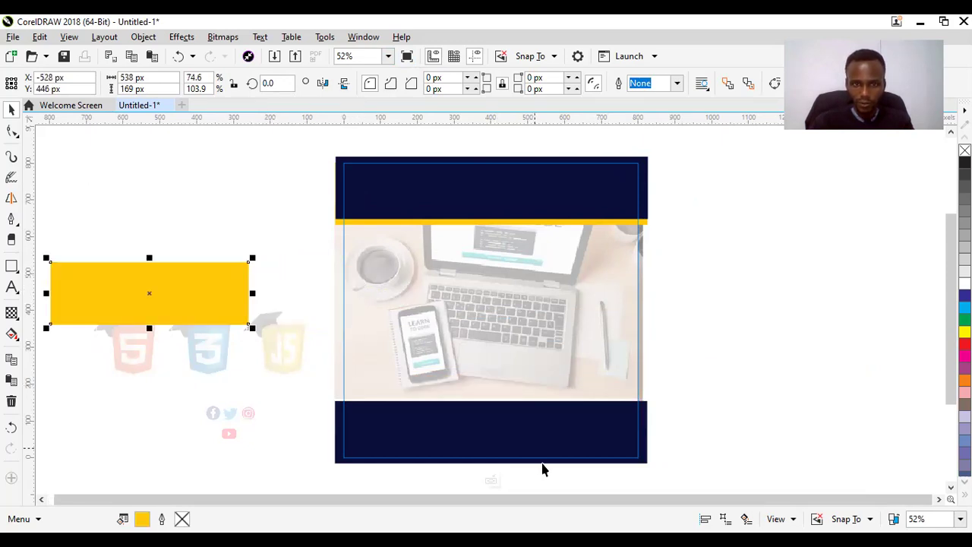
# Step: Convert the lower navy bar to curves and bow its upper edge upward into a shallow, centred arch
pyautogui.click(512, 430)
pyautogui.rightClick(511, 430)
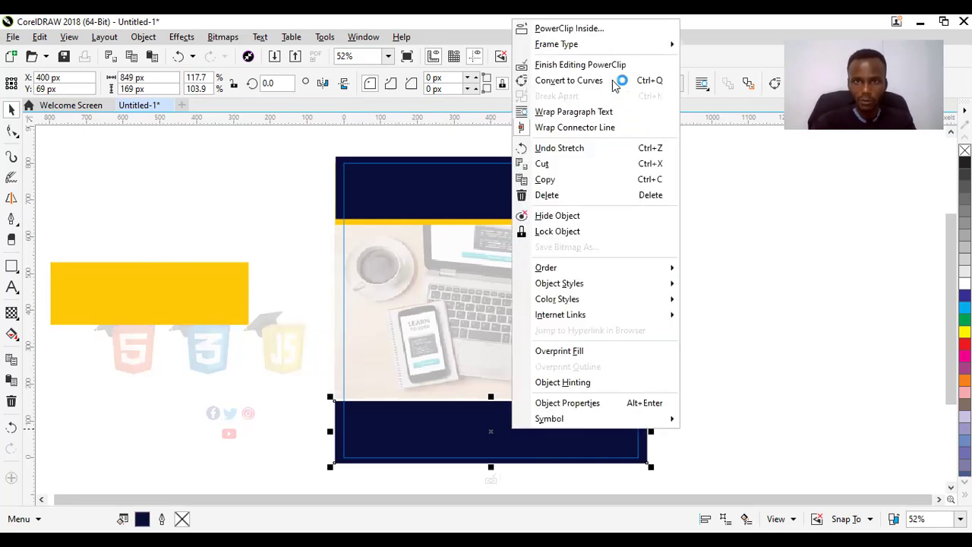
pyautogui.click(608, 81)
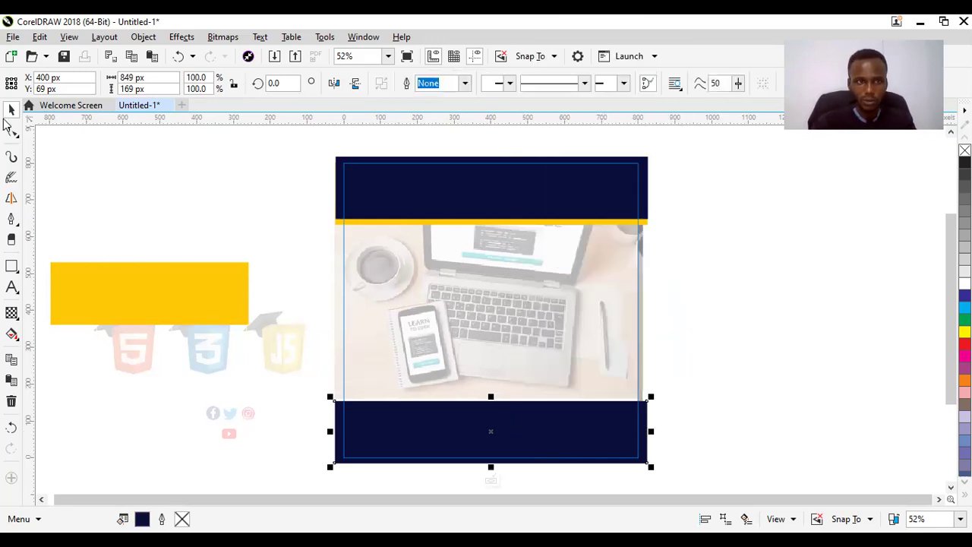
pyautogui.click(12, 133)
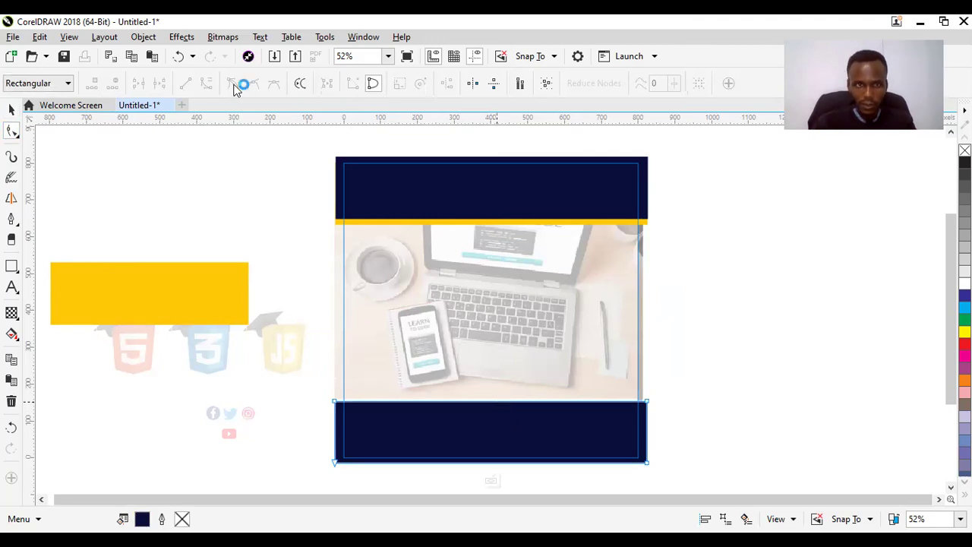
pyautogui.click(495, 401)
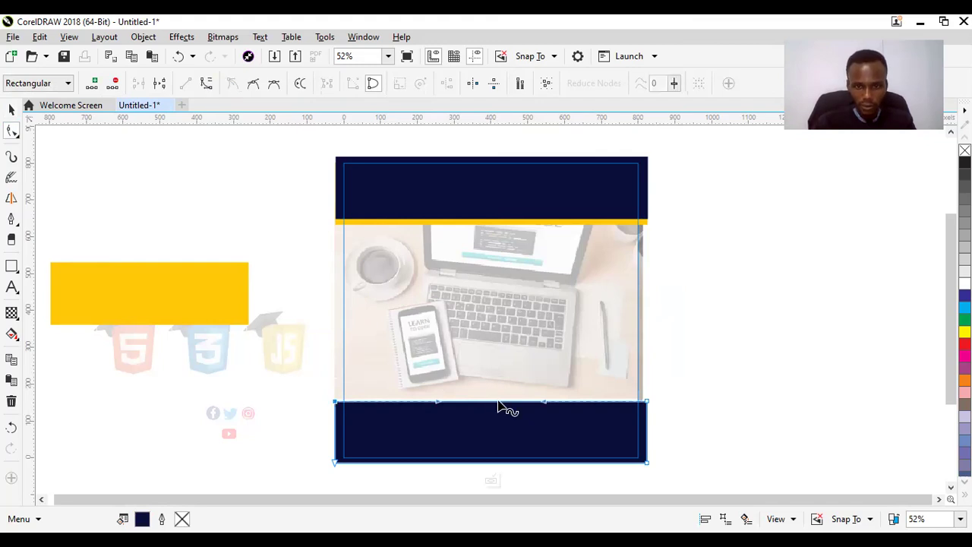
pyautogui.moveTo(494, 405); pyautogui.dragTo(492, 382)
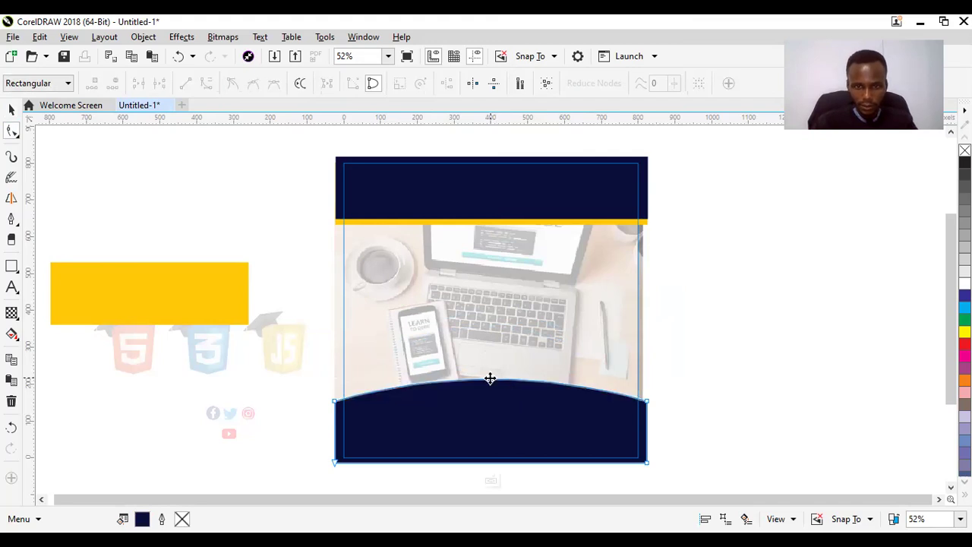
# Step: Stretch the arched navy footer to about 601 px tall, keeping it roughly centred across the page
pyautogui.press('space')
pyautogui.press('Escape')
pyautogui.moveTo(495, 309); pyautogui.dragTo(491, 305)
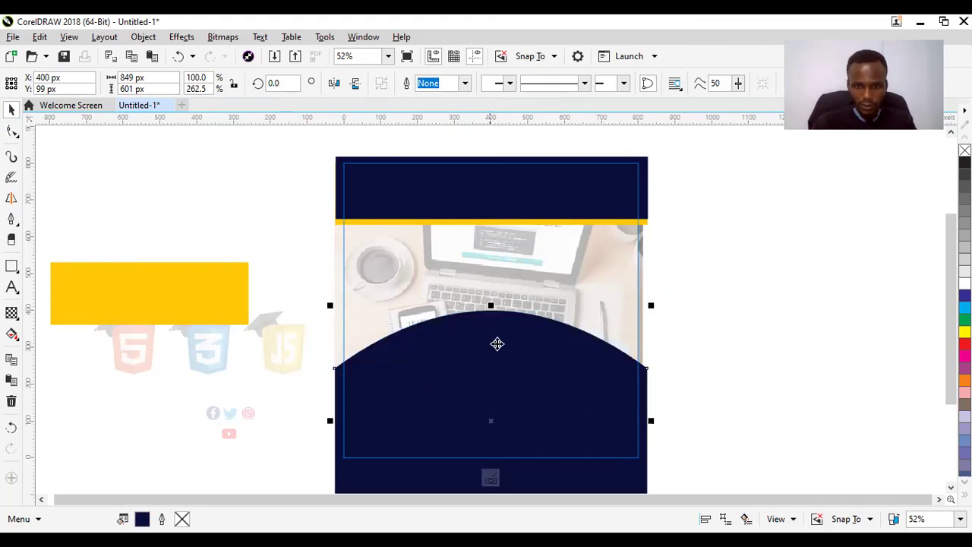
pyautogui.moveTo(496, 332)
pyautogui.mouseDown()
pyautogui.moveTo(492, 345)
pyautogui.moveTo(500, 338)
pyautogui.mouseUp()
# Step: Flatten the navy footer's arch by lowering both control handles of its upper curve
pyautogui.click(11, 131)
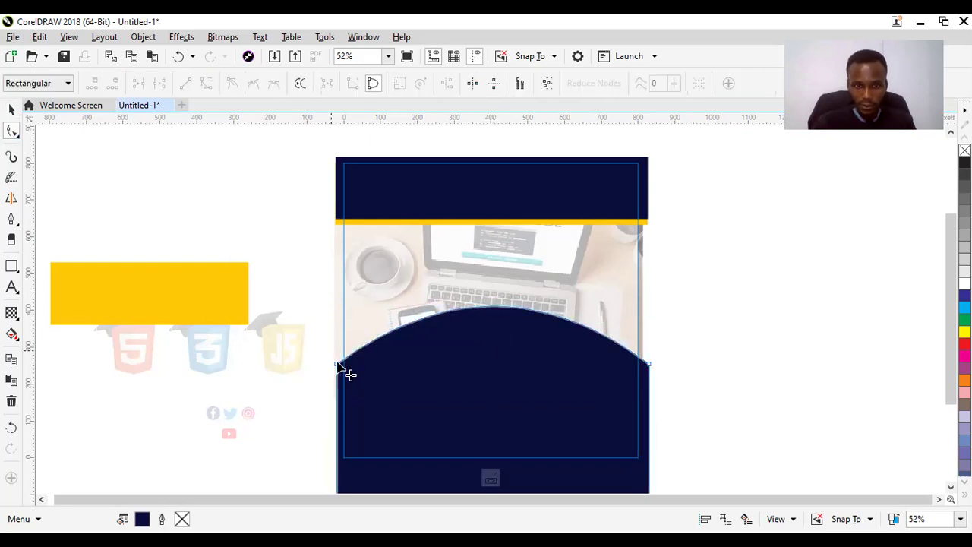
pyautogui.click(486, 306)
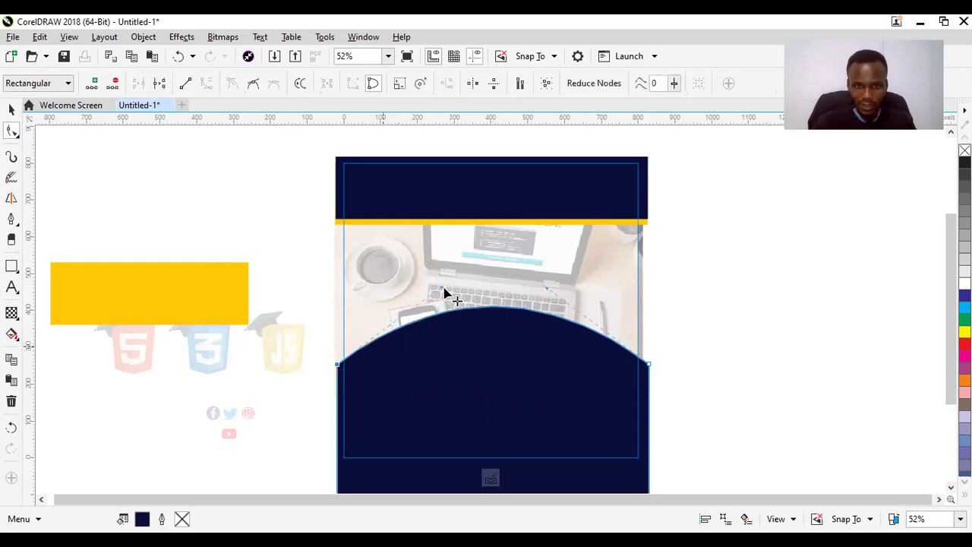
pyautogui.moveTo(445, 293); pyautogui.dragTo(446, 309)
pyautogui.moveTo(547, 287); pyautogui.dragTo(535, 308)
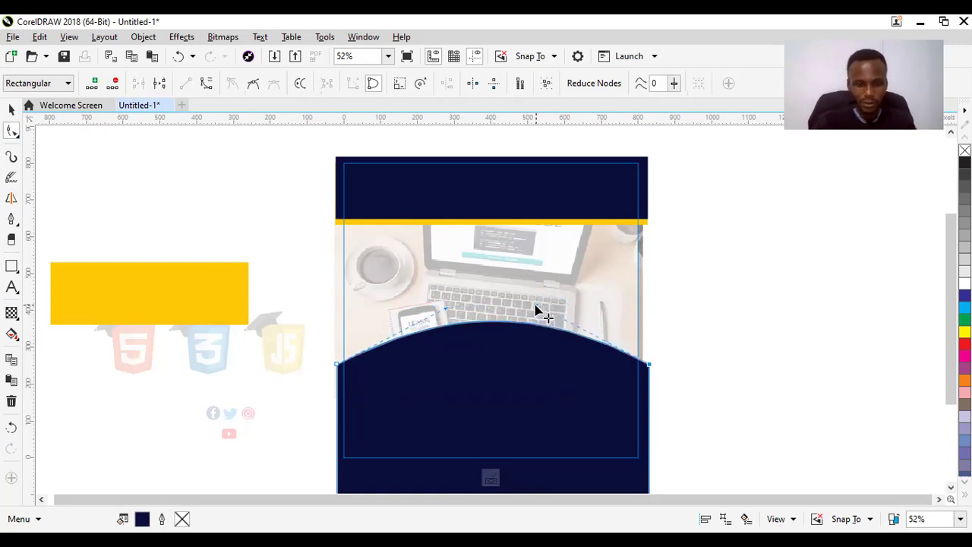
# Step: Position the arched navy footer at about X 402, Y 109 px
pyautogui.press('space')
pyautogui.moveTo(536, 361); pyautogui.dragTo(534, 355)
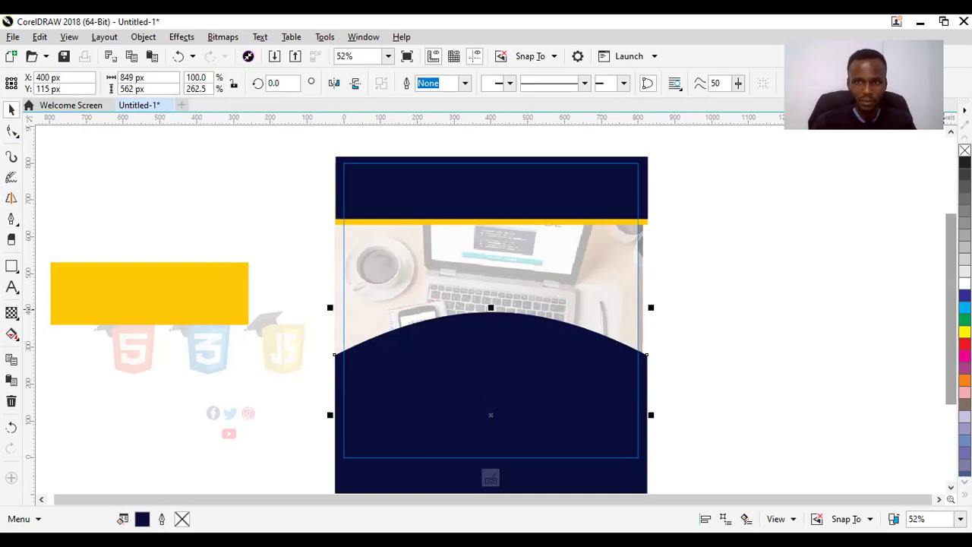
pyautogui.moveTo(951, 310); pyautogui.dragTo(951, 322)
pyautogui.moveTo(560, 378); pyautogui.dragTo(561, 388)
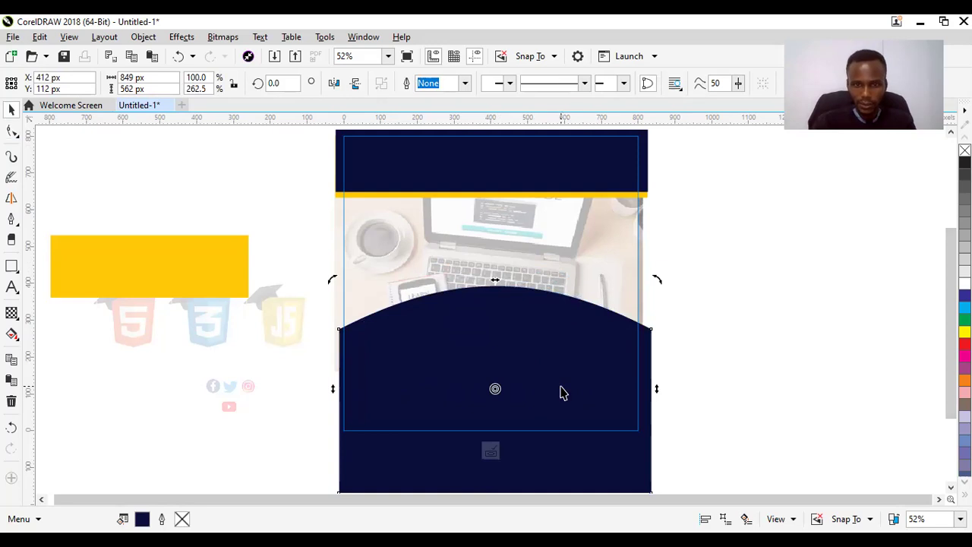
pyautogui.click(560, 387)
pyautogui.press('Left')
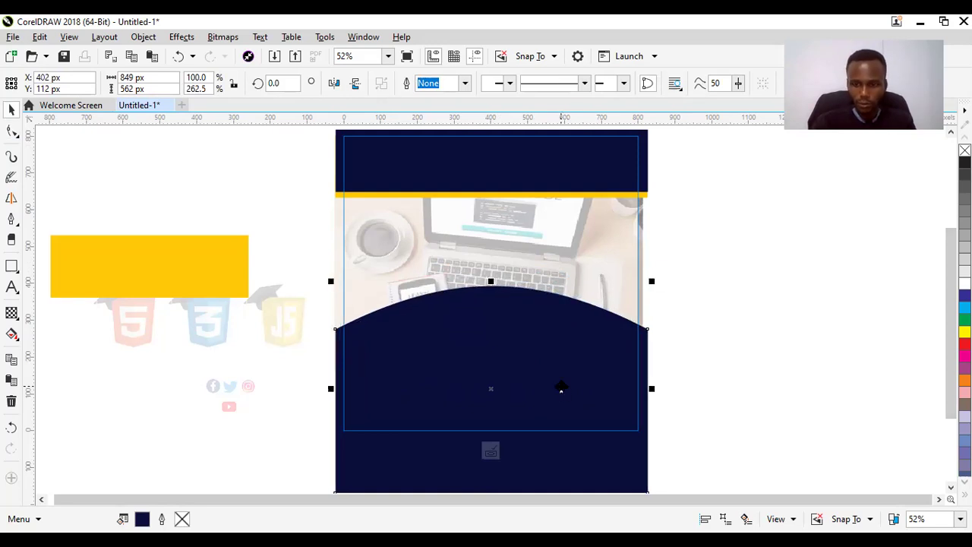
pyautogui.press('Down')
# Step: Duplicate the arched navy footer slightly higher, at about X 399, Y 131 px, and copy the parked golden yellow rectangle's fill onto the duplicate
pyautogui.moveTo(561, 387); pyautogui.dragTo(559, 368)
pyautogui.click(158, 263)
pyautogui.moveTo(158, 263); pyautogui.dragTo(489, 349)
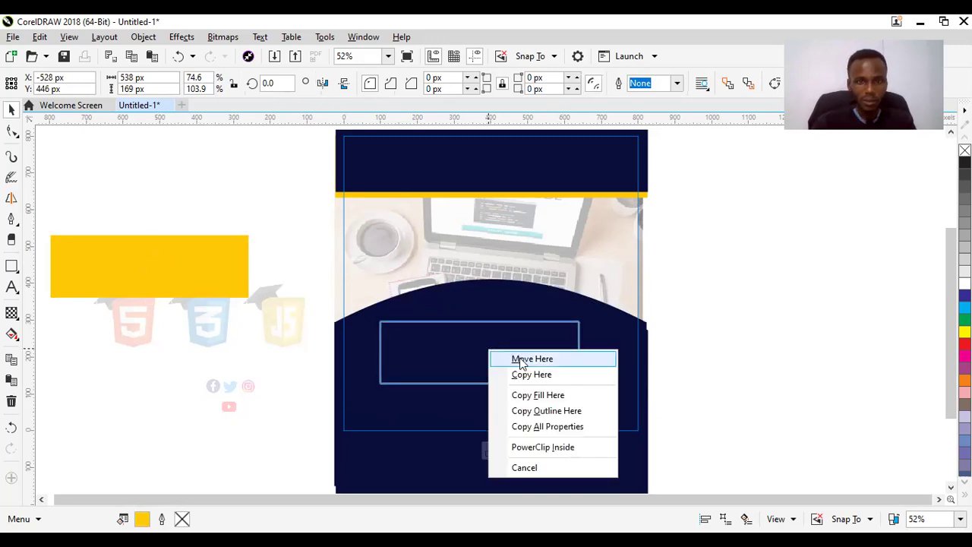
pyautogui.click(534, 394)
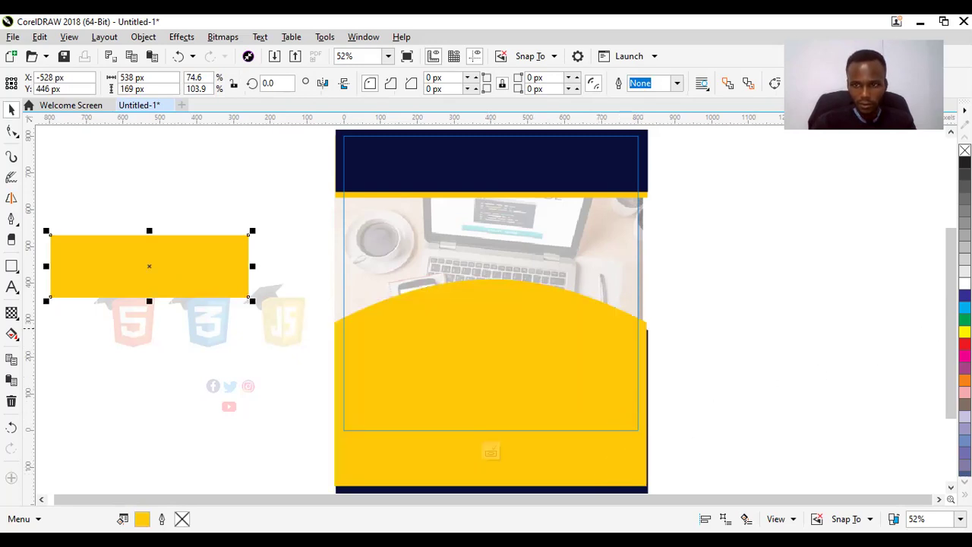
# Step: Bring the arched navy footer to the front of the layer, above its golden yellow duplicate
pyautogui.scroll(-1, 531, 421)
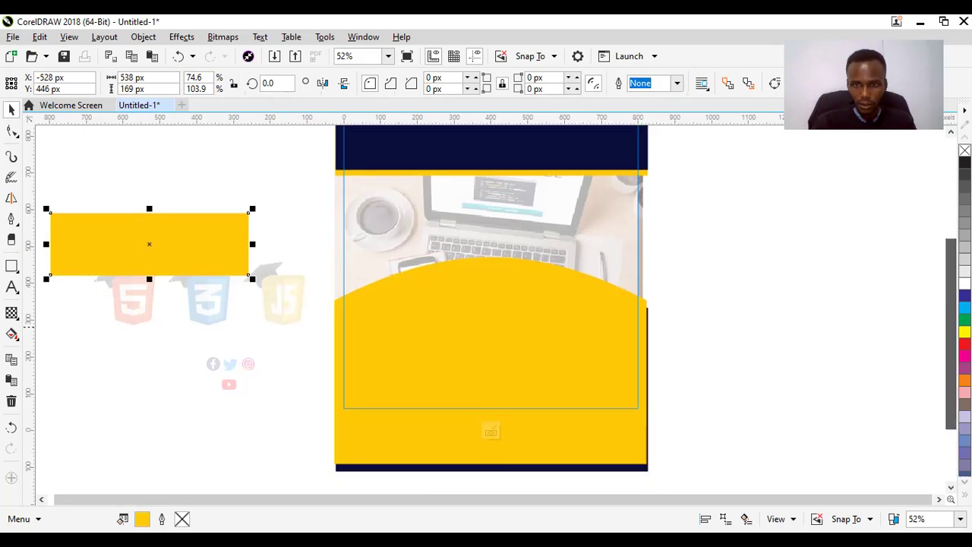
pyautogui.click(585, 467)
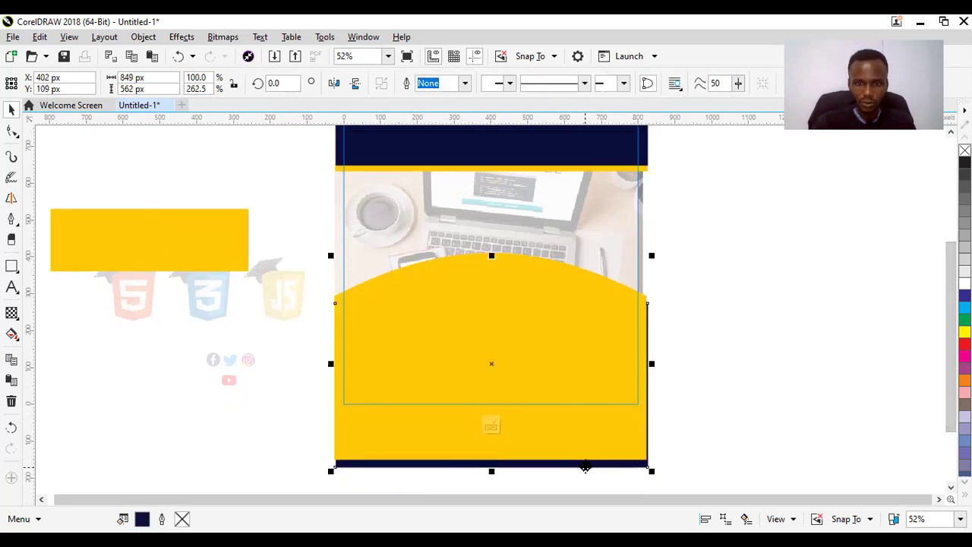
pyautogui.rightClick(584, 466)
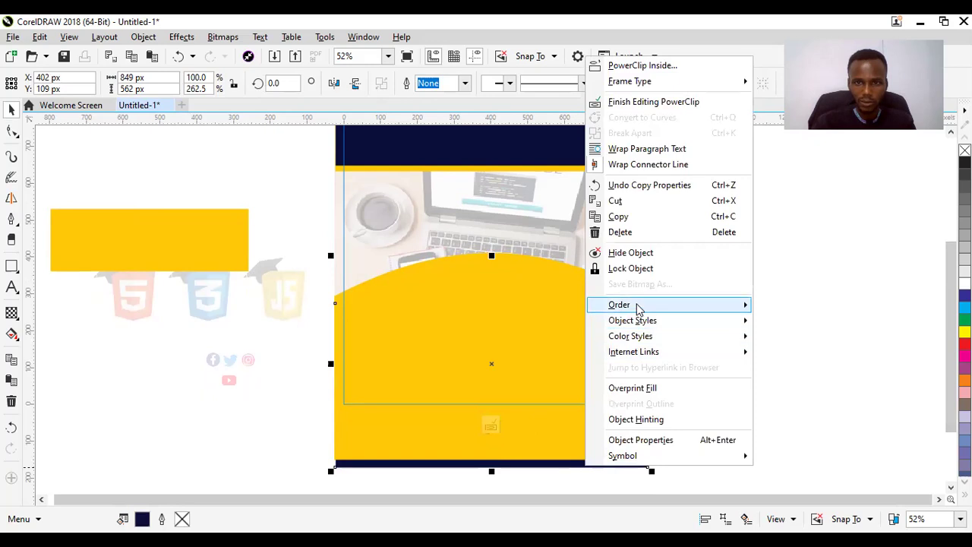
pyautogui.moveTo(636, 305)
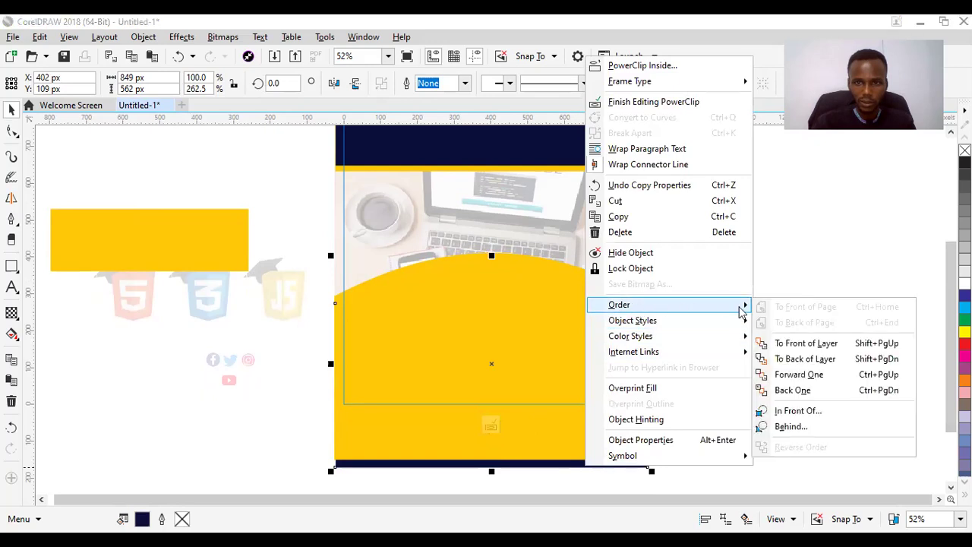
pyautogui.click(783, 345)
pyautogui.click(769, 310)
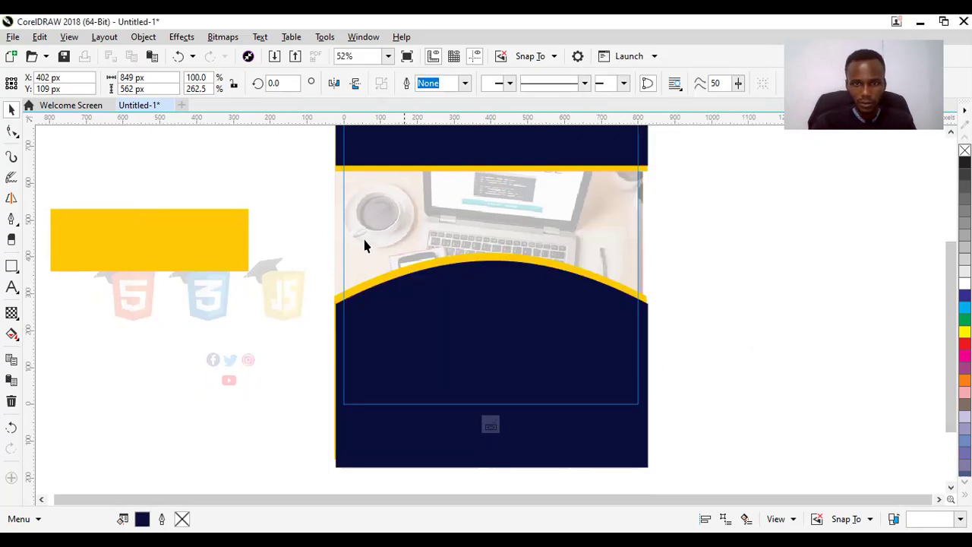
# Step: Move the golden yellow arch down to about X 397, Y 124 px, leaving a thinner gold edge above the navy arch
pyautogui.click(427, 270)
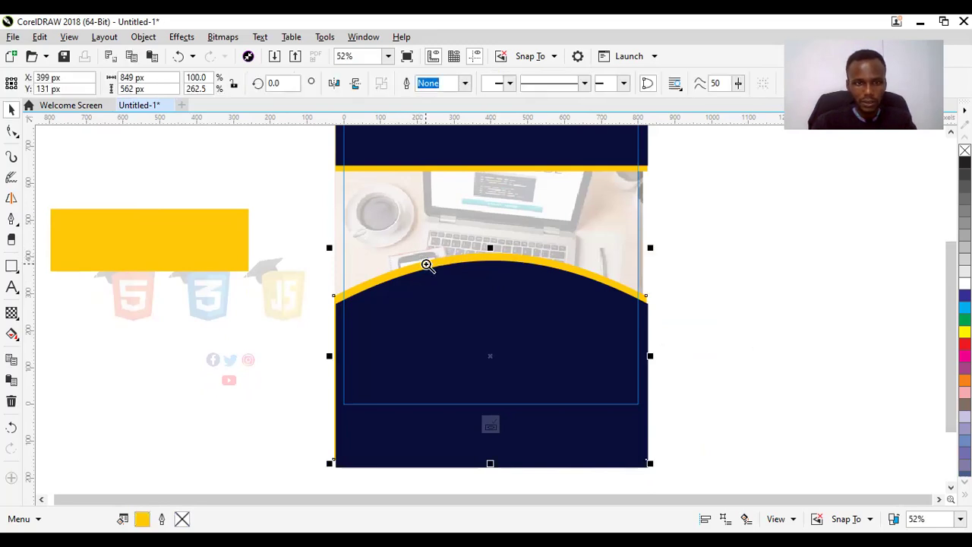
pyautogui.moveTo(279, 212); pyautogui.dragTo(694, 336)
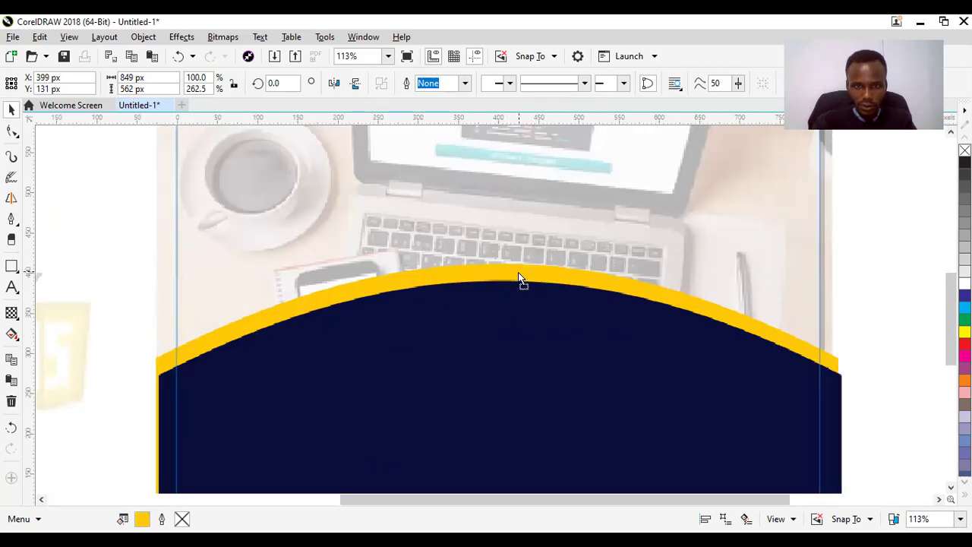
pyautogui.click(518, 275)
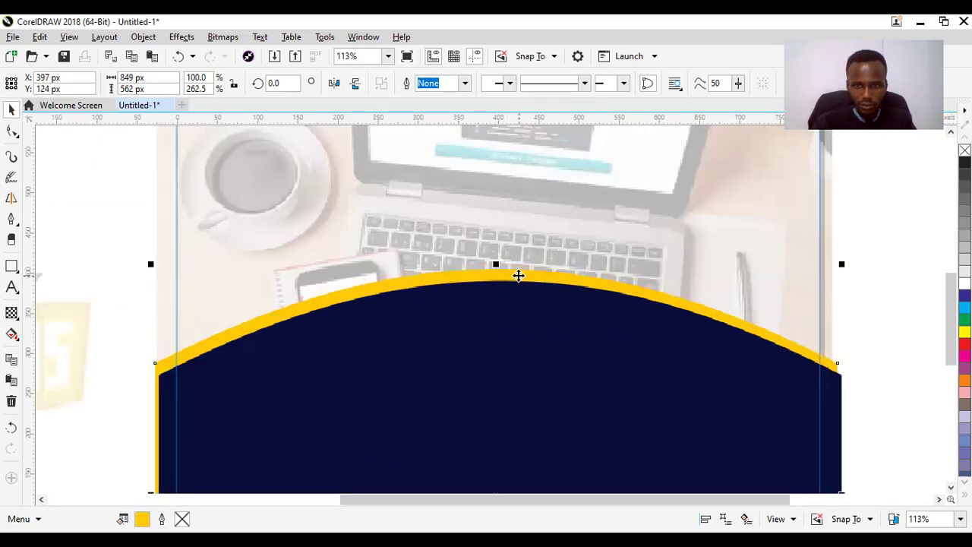
pyautogui.click(387, 56)
pyautogui.click(372, 93)
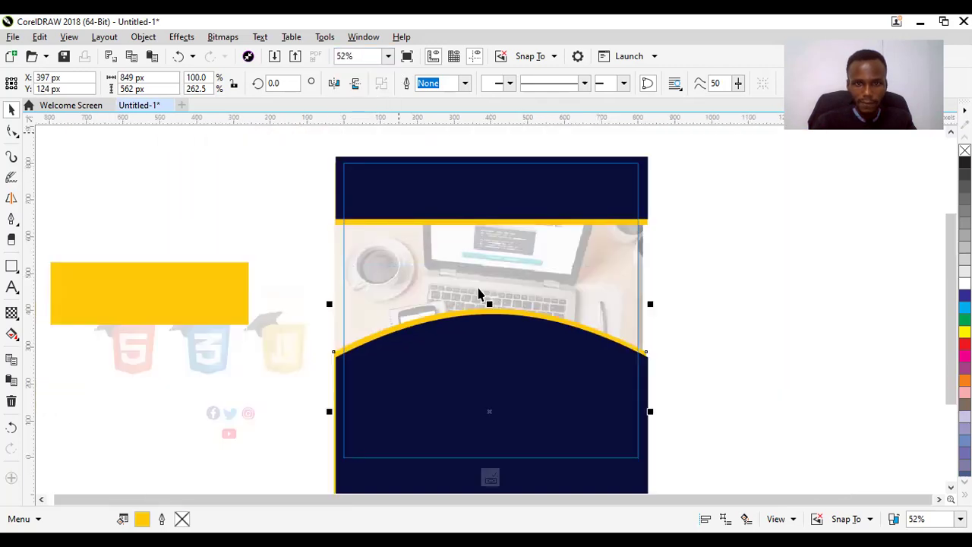
# Step: Take the parked golden yellow rectangle out of the PowerClip contents, finish editing the PowerClip and paste the rectangle back outside it
pyautogui.click(204, 307)
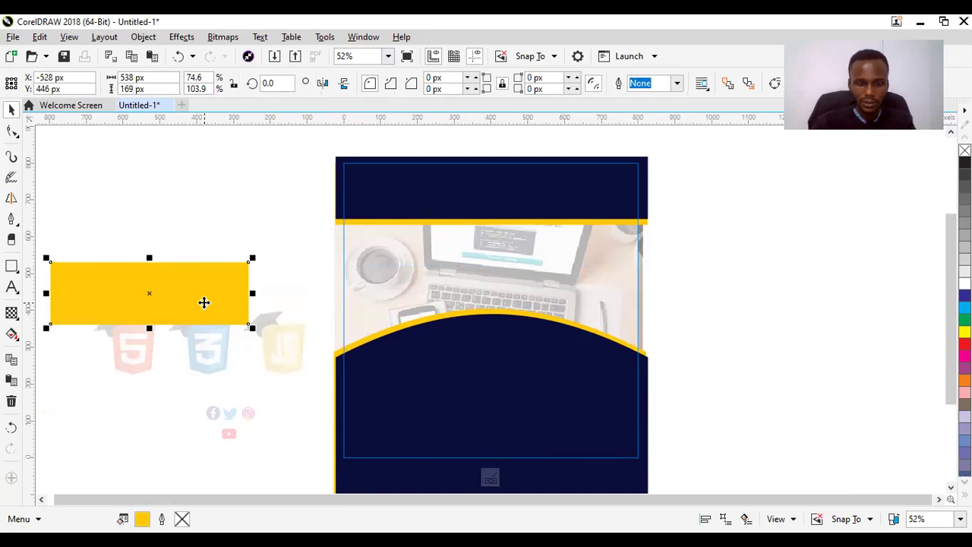
pyautogui.press('Delete')
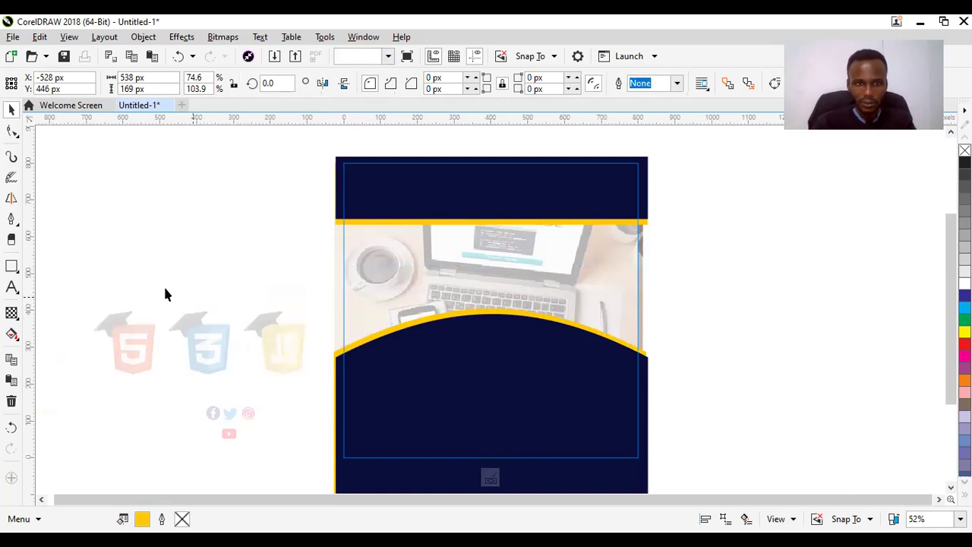
pyautogui.click(493, 475)
pyautogui.hotkey('ctrl', 'v')
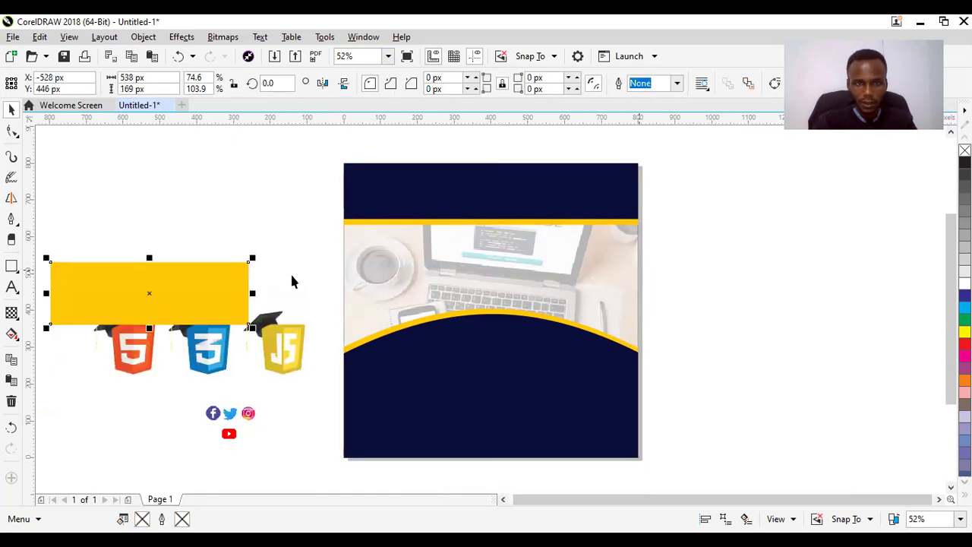
# Step: Move the golden yellow rectangle up to about X -501, Y 694 px and the course logos onto the navy footer at about X 399, Y 249 px
pyautogui.moveTo(171, 294); pyautogui.dragTo(181, 202)
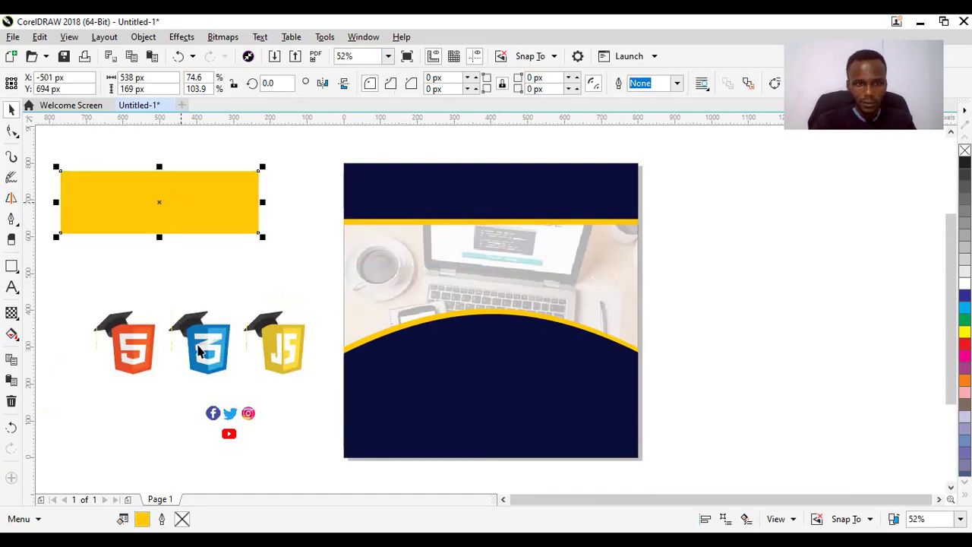
pyautogui.moveTo(209, 348); pyautogui.dragTo(504, 370)
pyautogui.moveTo(593, 278); pyautogui.dragTo(591, 275)
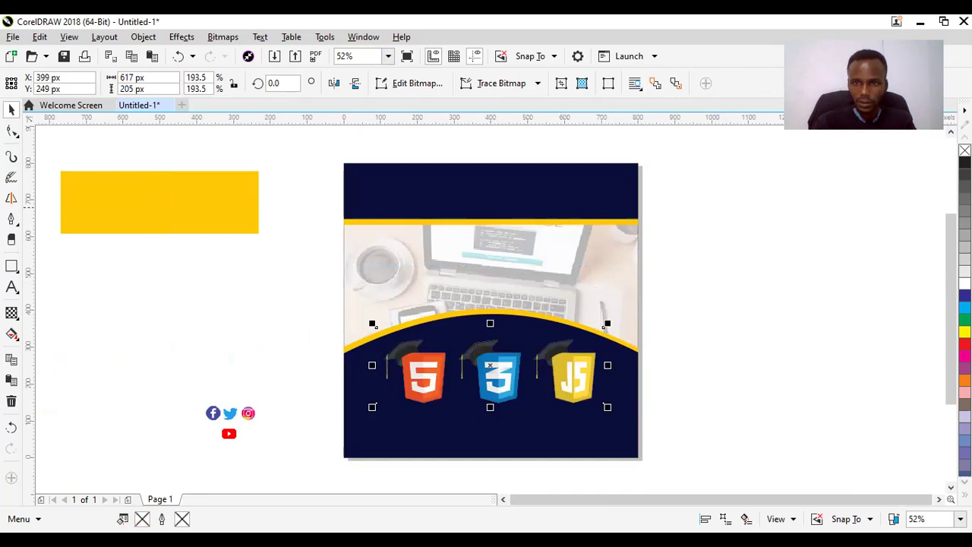
# Step: Reopen the PowerClip contents and move the navy and gold header bars together up to about X 402, Y 755 px
pyautogui.moveTo(946, 299); pyautogui.dragTo(948, 285)
pyautogui.scroll(-1, 640, 326)
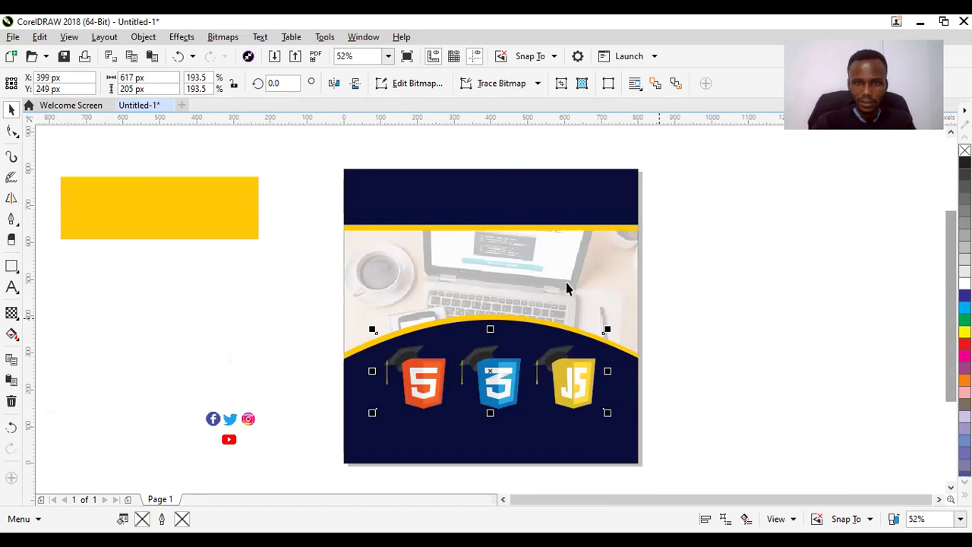
pyautogui.rightClick(645, 175)
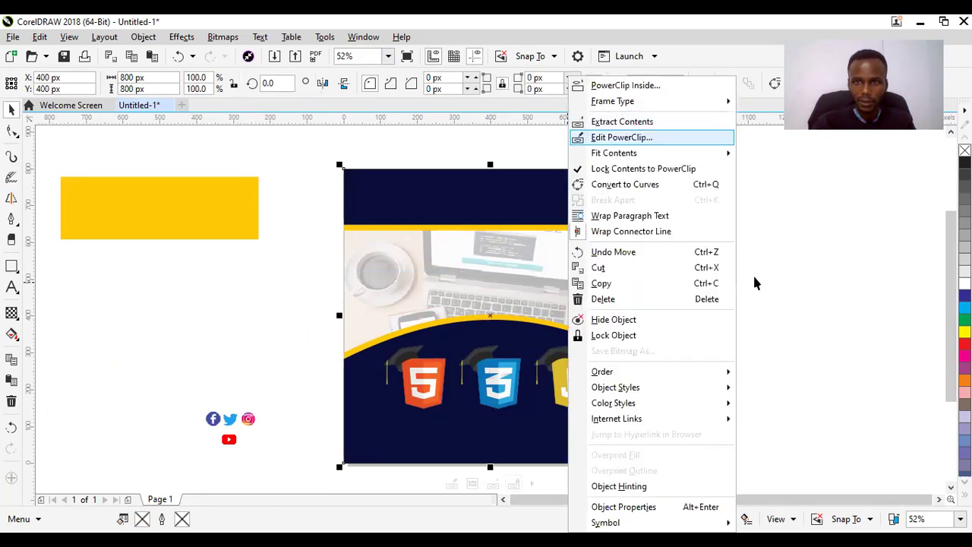
pyautogui.click(622, 138)
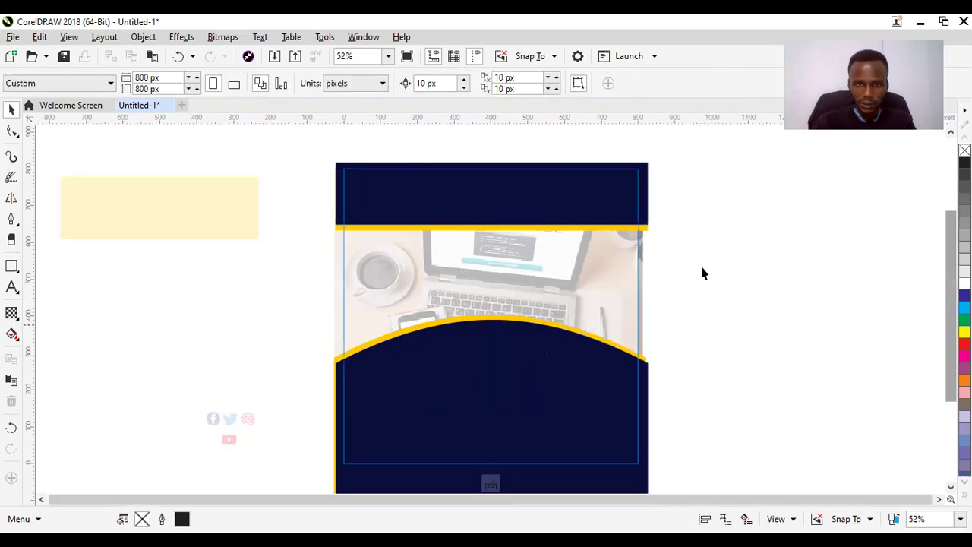
pyautogui.scroll(2, 319, 215)
pyautogui.moveTo(719, 351); pyautogui.dragTo(717, 349)
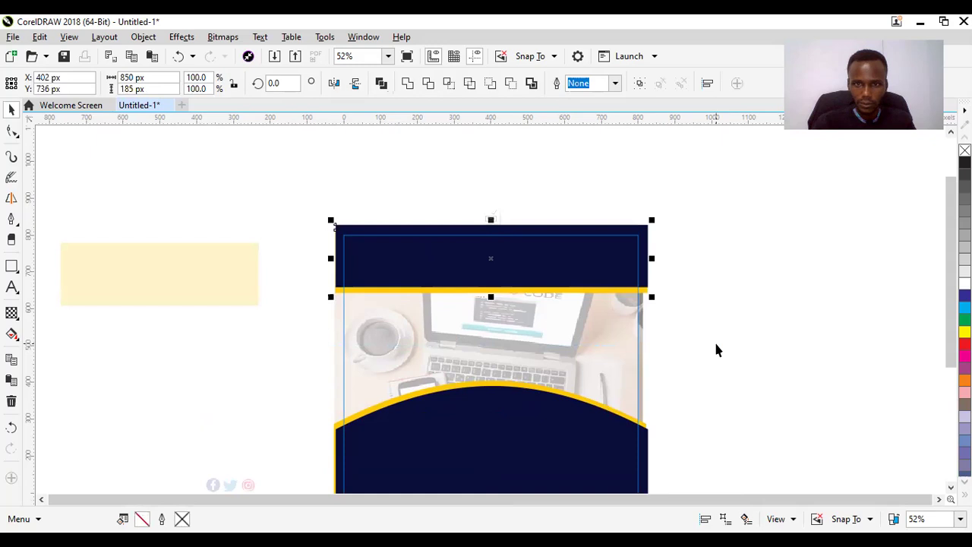
pyautogui.press('Up')
pyautogui.press('Up')
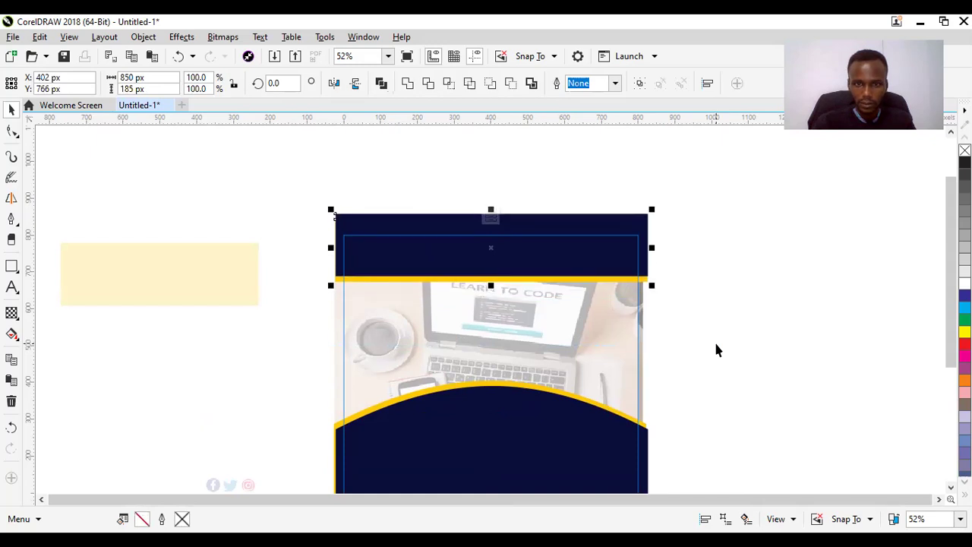
pyautogui.press('Down')
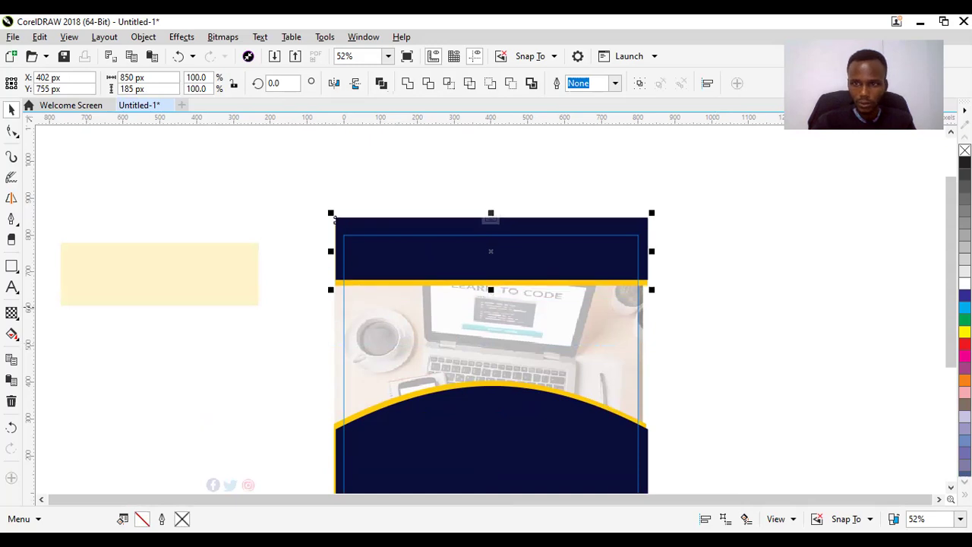
pyautogui.scroll(-3, 486, 354)
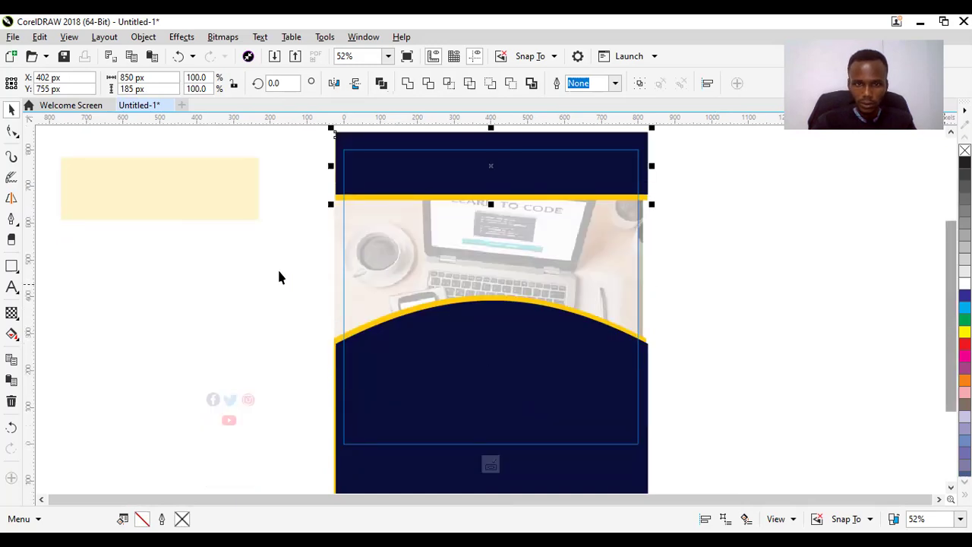
# Step: Move the navy and gold arches together up to about X 400, Y 167 px and finish editing the PowerClip
pyautogui.moveTo(271, 266); pyautogui.dragTo(687, 480)
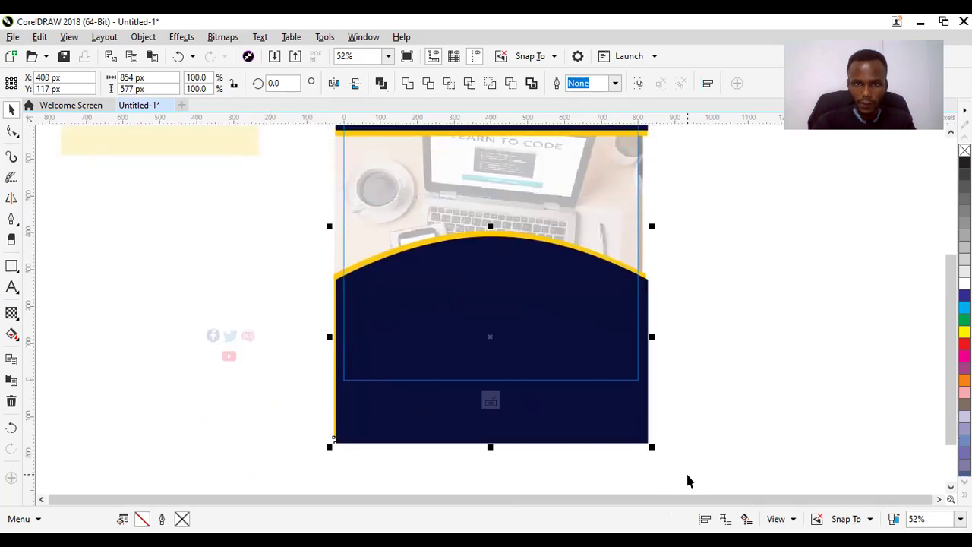
pyautogui.press('Up')
pyautogui.press('Up')
pyautogui.press('Up')
pyautogui.press('Up')
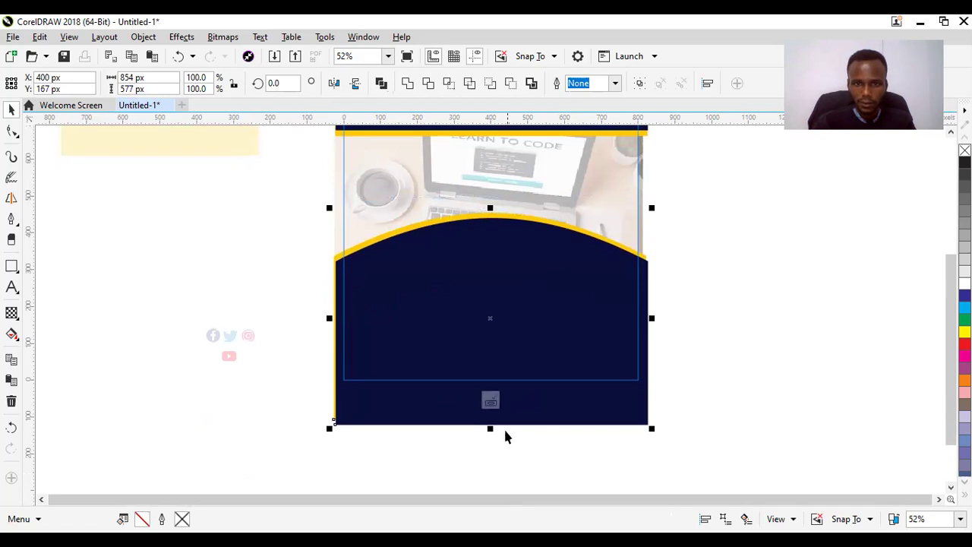
pyautogui.click(490, 401)
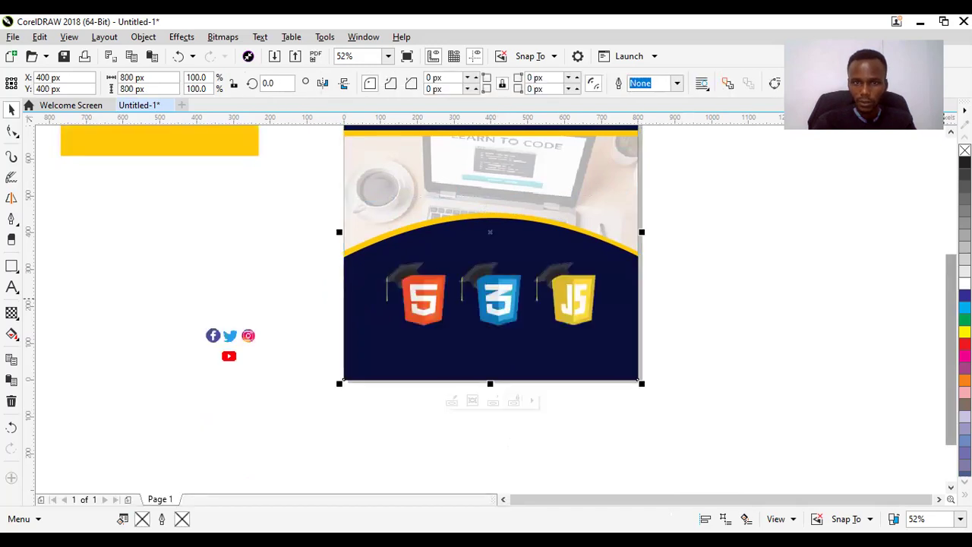
pyautogui.scroll(2, 600, 304)
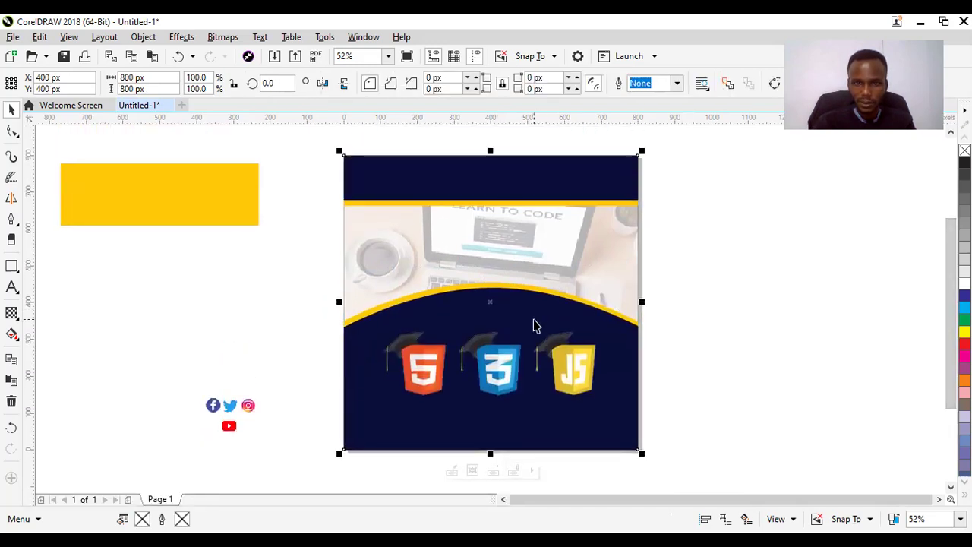
pyautogui.click(534, 325)
pyautogui.rightClick(534, 325)
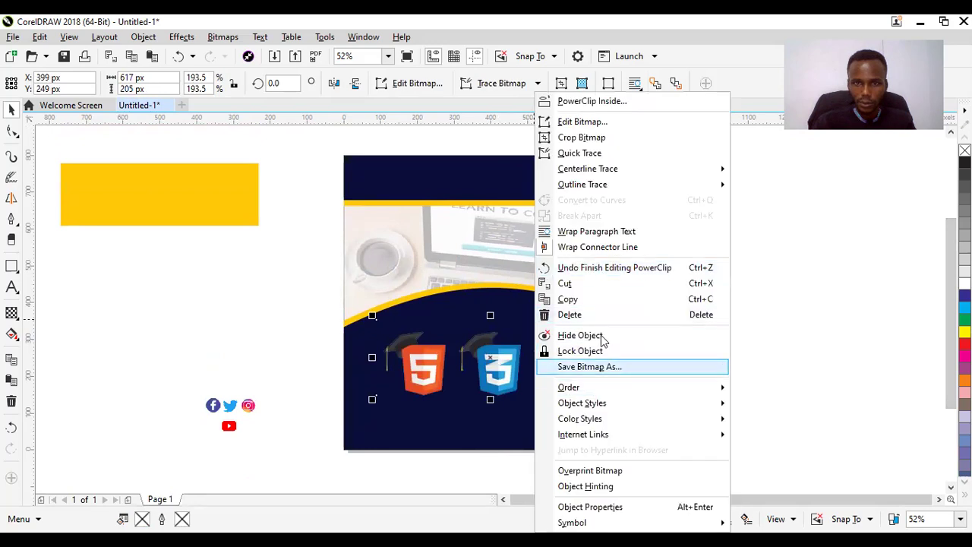
pyautogui.click(834, 357)
pyautogui.click(569, 274)
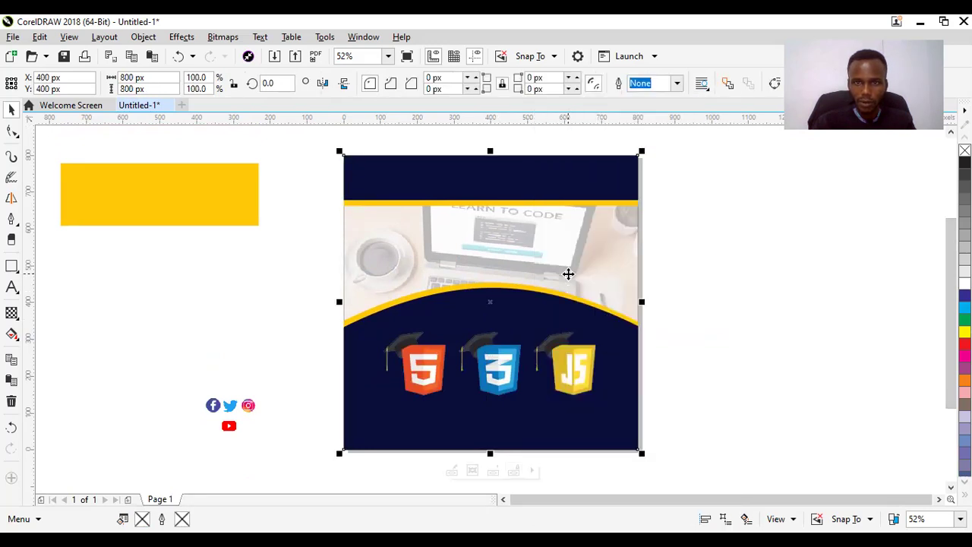
pyautogui.rightClick(568, 275)
pyautogui.click(623, 137)
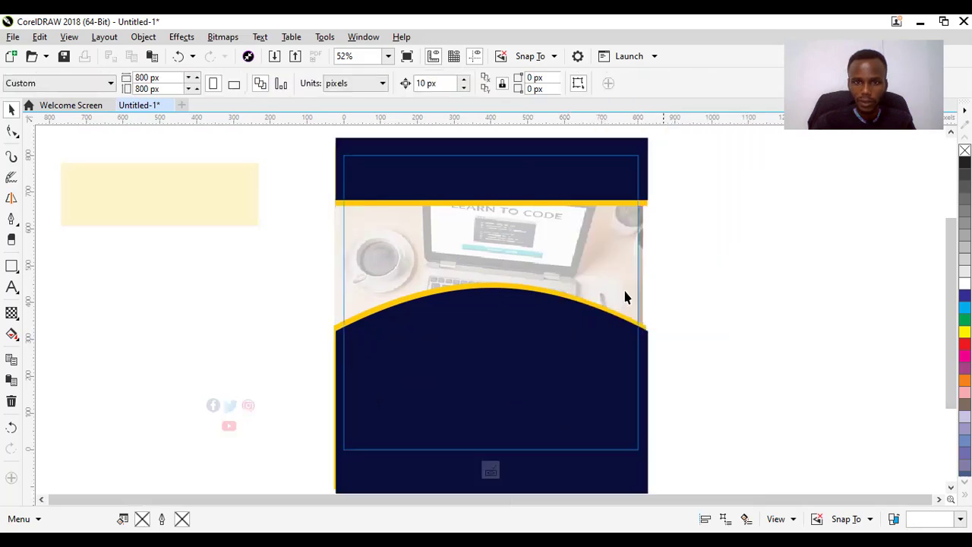
pyautogui.click(491, 472)
# Step: Move the course logos up beneath the arch's crest to about X 403, Y 325 px
pyautogui.moveTo(495, 384); pyautogui.dragTo(507, 342)
pyautogui.press('Escape')
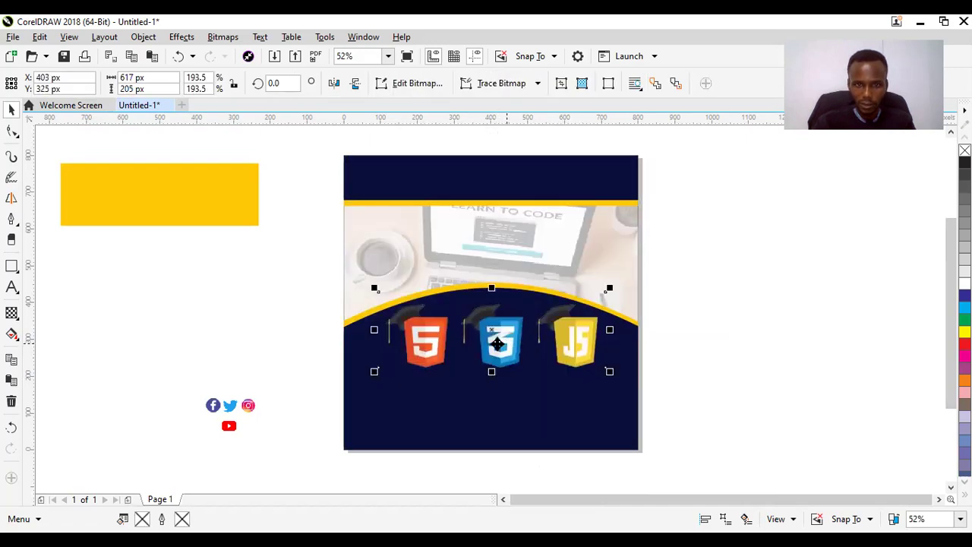
pyautogui.click(422, 340)
pyautogui.click(500, 349)
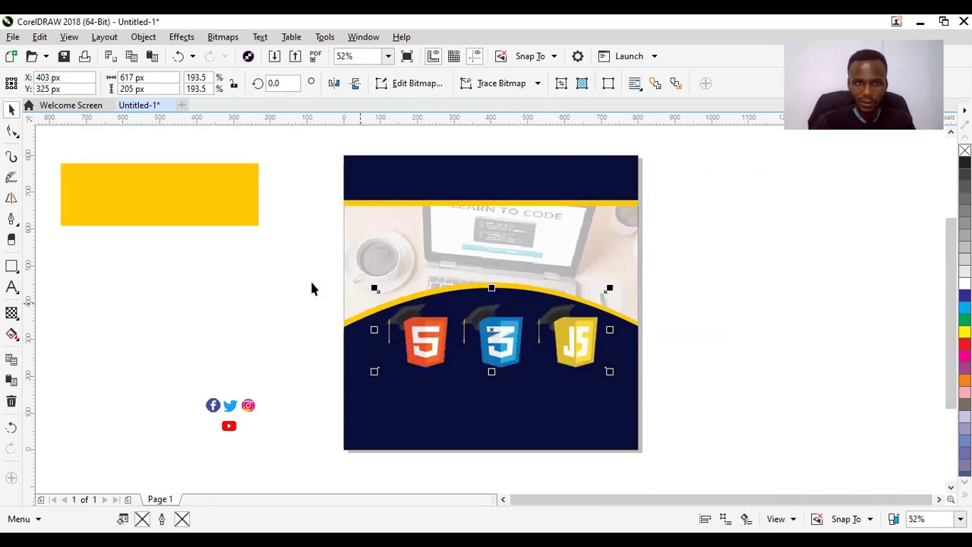
# Step: Duplicate the golden yellow rectangle beside the flyer, placing the original at about X -492, Y 676 px and the copy at X -415, Y 372 px
pyautogui.click(198, 195)
pyautogui.moveTo(191, 198); pyautogui.dragTo(208, 317)
pyautogui.click(188, 218)
pyautogui.rightClick(208, 317)
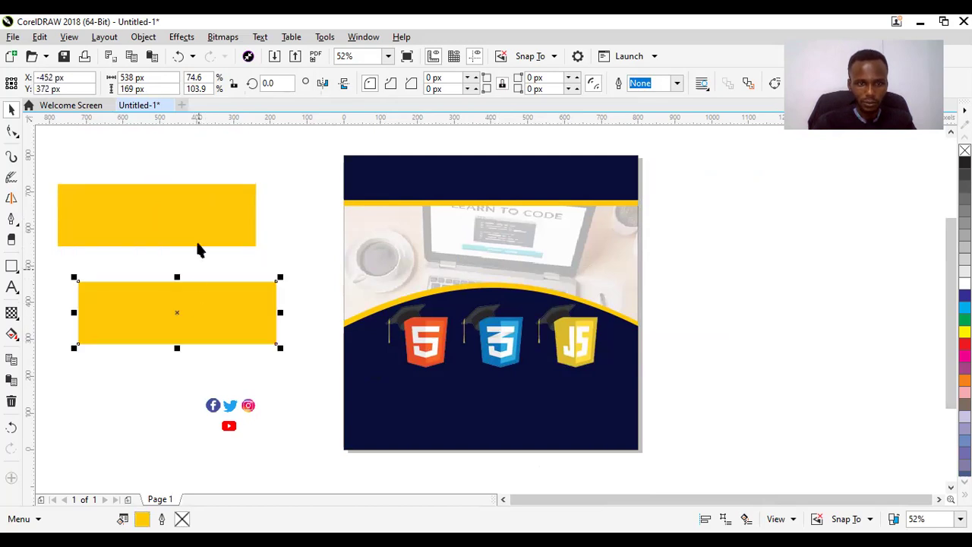
pyautogui.moveTo(198, 226); pyautogui.dragTo(204, 211)
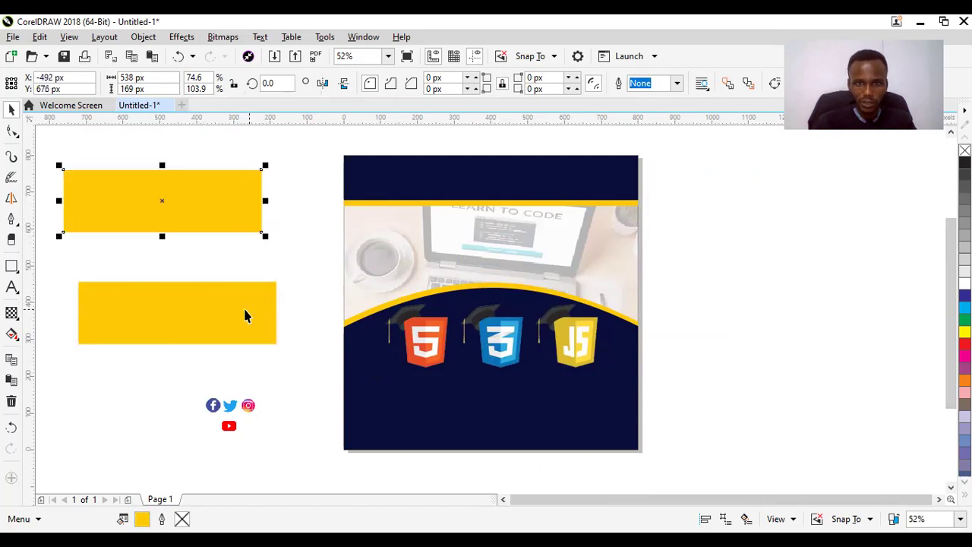
pyautogui.moveTo(220, 321); pyautogui.dragTo(235, 315)
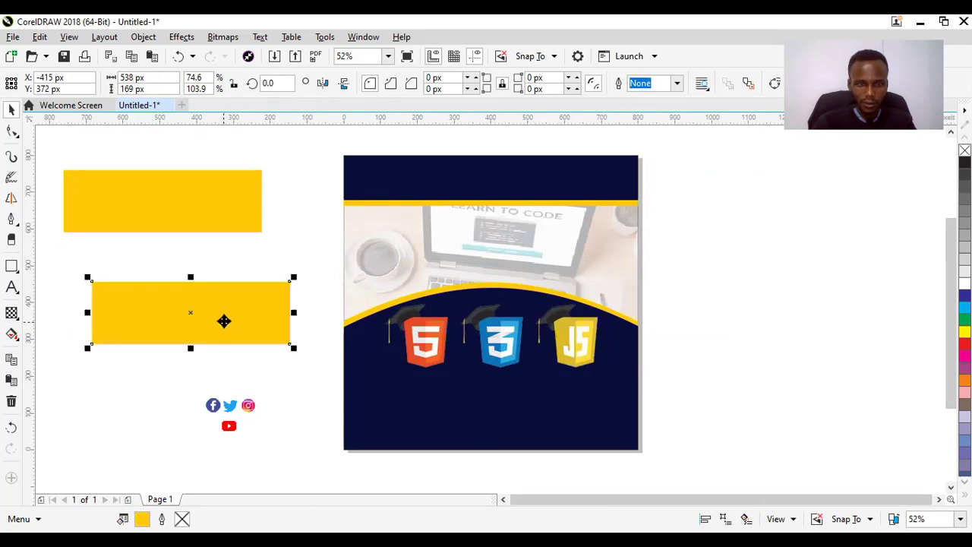
# Step: Place the lower golden yellow rectangle inside the flyer's PowerClip over the navy footer and open the contents for editing
pyautogui.moveTo(224, 319); pyautogui.dragTo(422, 411)
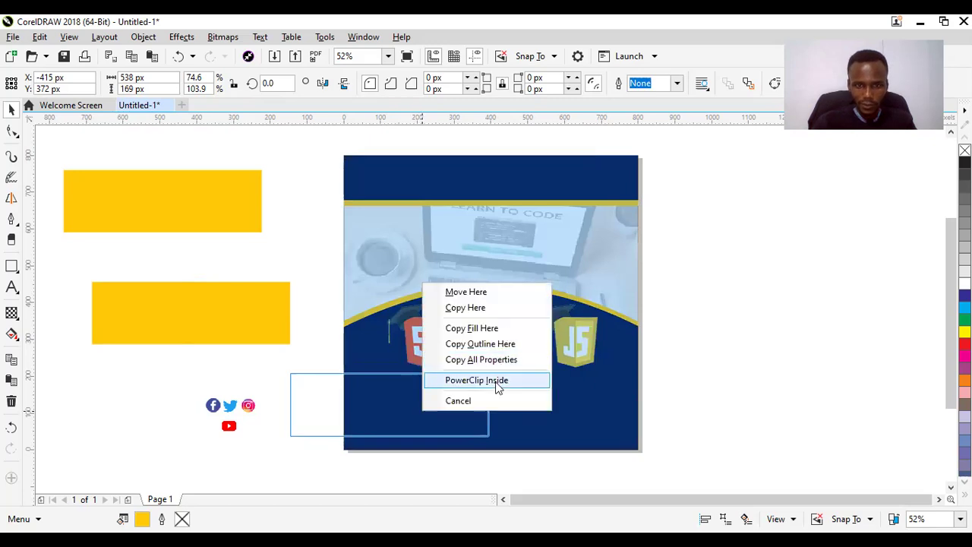
pyautogui.click(497, 384)
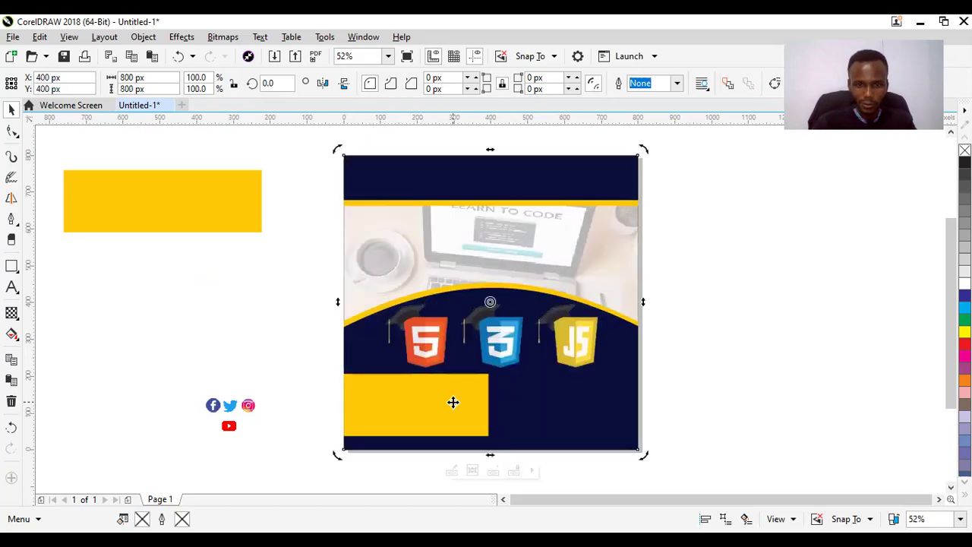
pyautogui.rightClick(453, 403)
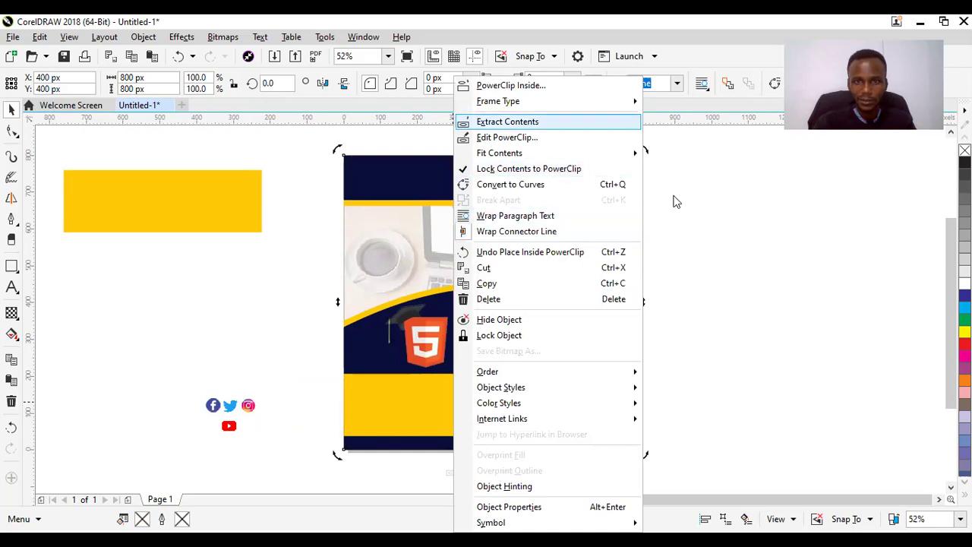
pyautogui.press('Down')
pyautogui.press('Return')
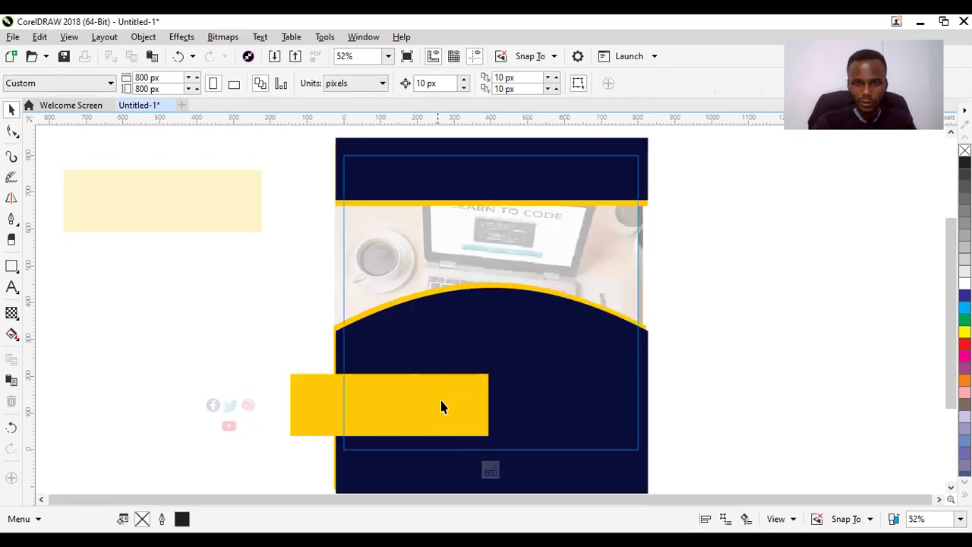
# Step: Reshape the golden yellow rectangle into a full-width footer band about 859 × 100 px, positioned at about X 414, Y 107 px
pyautogui.moveTo(481, 406); pyautogui.dragTo(512, 404)
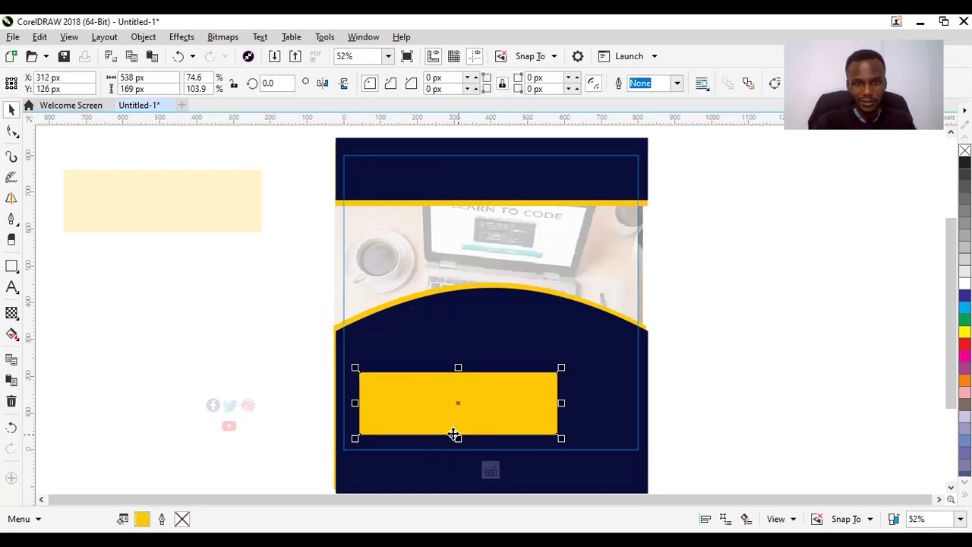
pyautogui.moveTo(459, 438); pyautogui.dragTo(462, 424)
pyautogui.moveTo(560, 403)
pyautogui.mouseDown()
pyautogui.moveTo(652, 407)
pyautogui.moveTo(567, 400)
pyautogui.mouseUp()
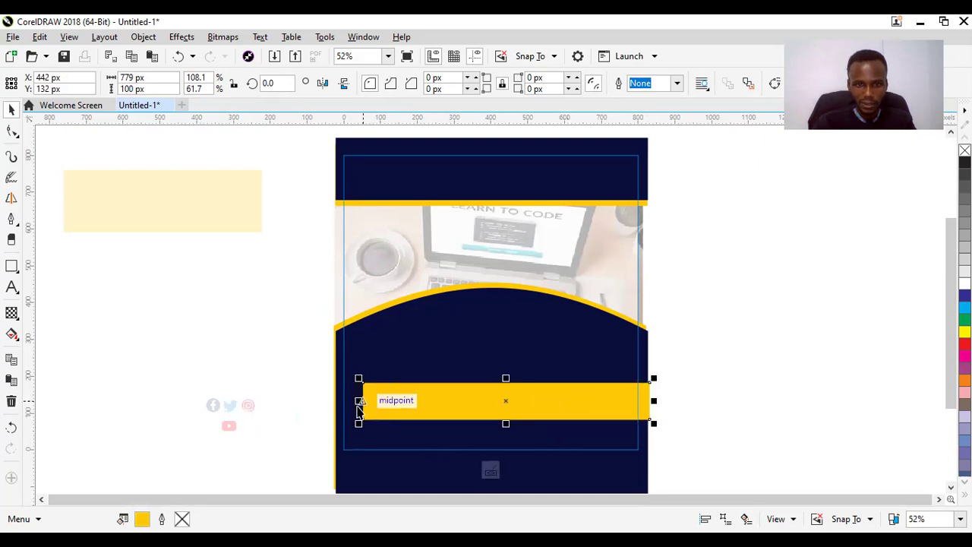
pyautogui.moveTo(358, 401); pyautogui.dragTo(329, 401)
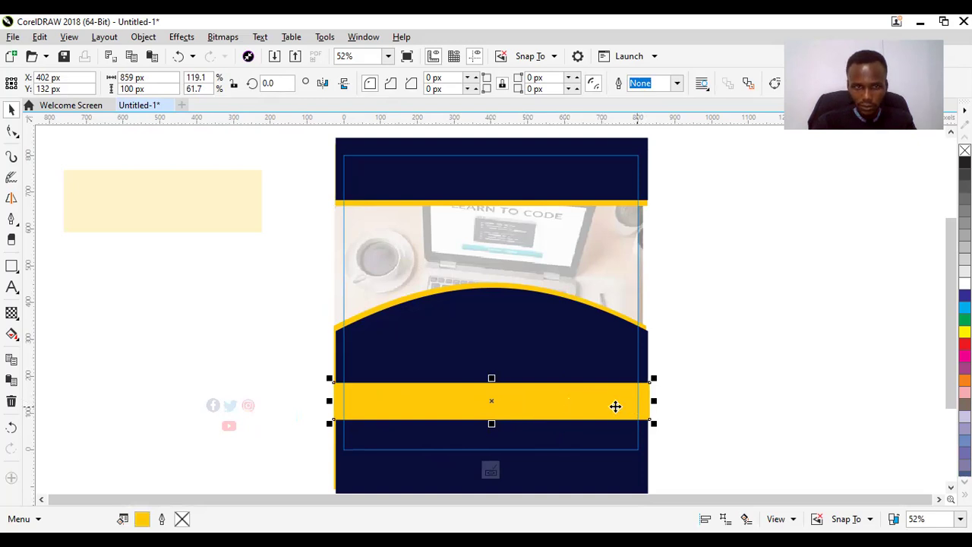
pyautogui.moveTo(600, 398); pyautogui.dragTo(603, 408)
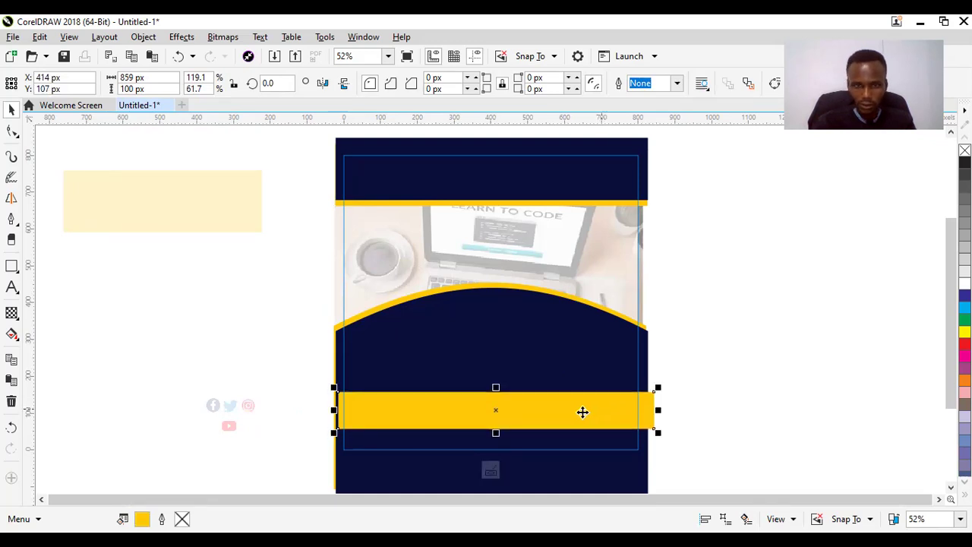
# Step: Duplicate the gold footer band in place, narrow the copy to about 370 px from its right edge and fill it white
pyautogui.hotkey('ctrl', 'c')
pyautogui.hotkey('ctrl', 'v')
pyautogui.moveTo(660, 410); pyautogui.dragTo(478, 409)
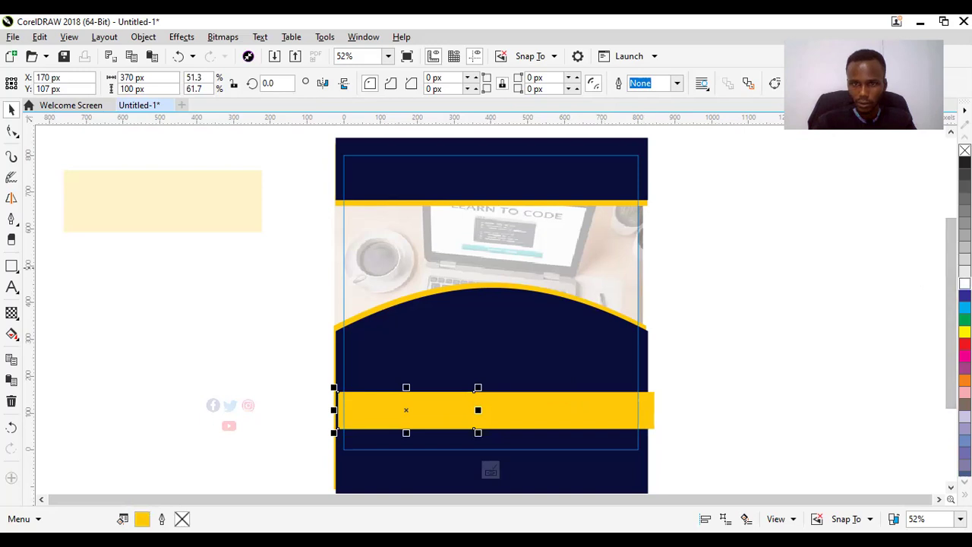
pyautogui.click(964, 283)
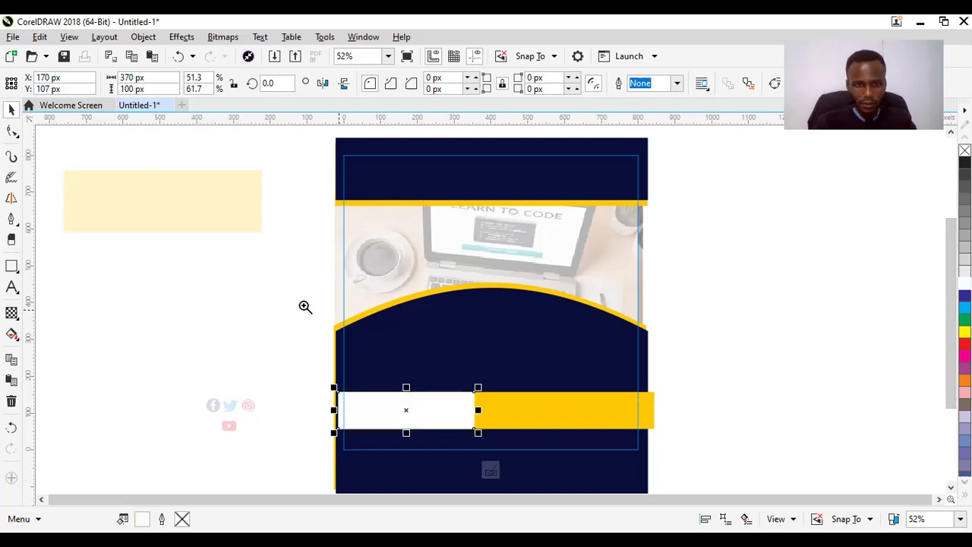
# Step: Convert the white band to curves, slant its right edge by extending the lower corner to about 435 px total width, and finish editing the PowerClip
pyautogui.moveTo(297, 355); pyautogui.dragTo(525, 451)
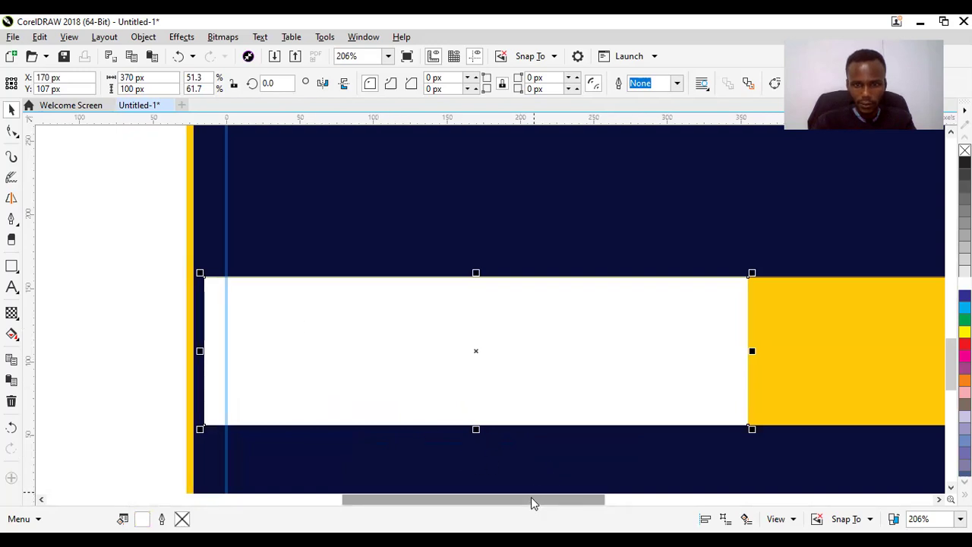
pyautogui.moveTo(531, 501); pyautogui.dragTo(565, 502)
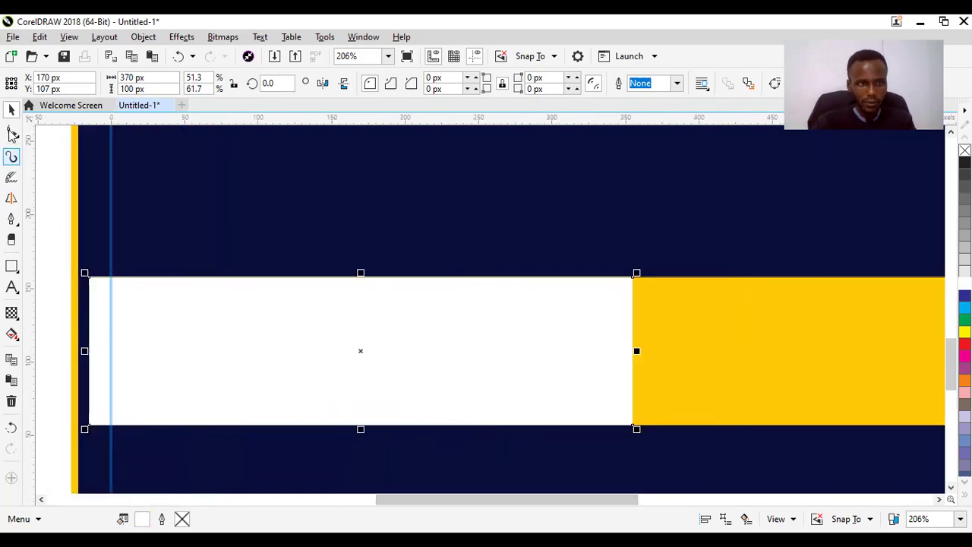
pyautogui.click(12, 131)
pyautogui.rightClick(356, 297)
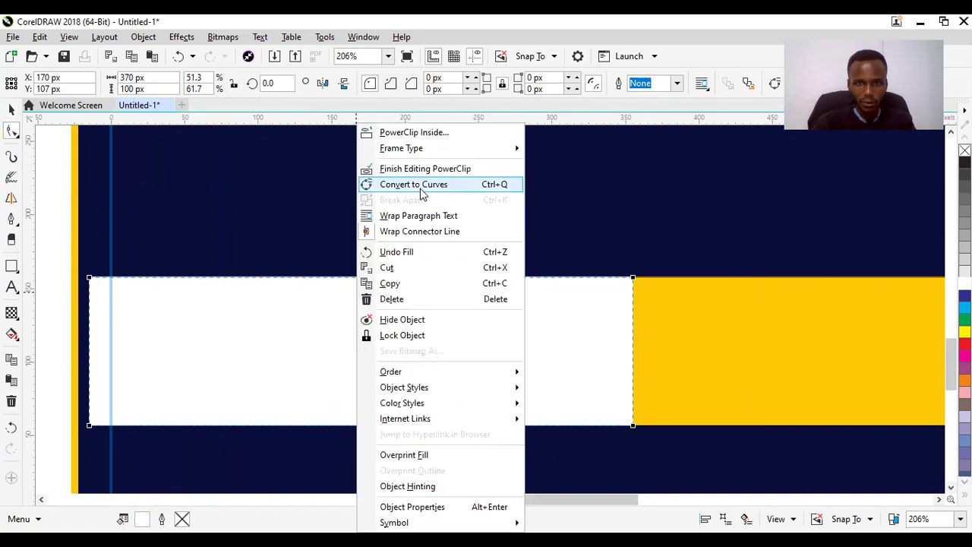
pyautogui.click(421, 188)
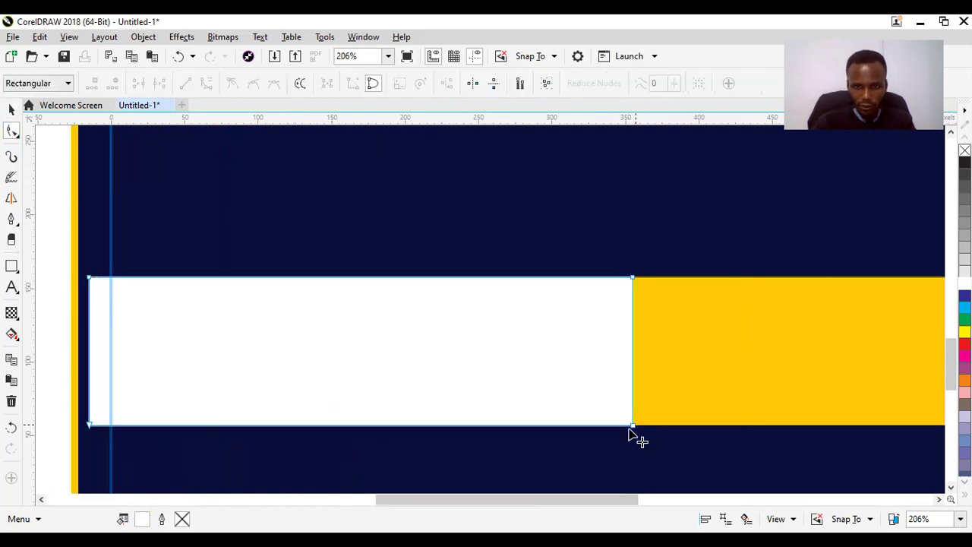
pyautogui.moveTo(641, 436); pyautogui.dragTo(729, 429)
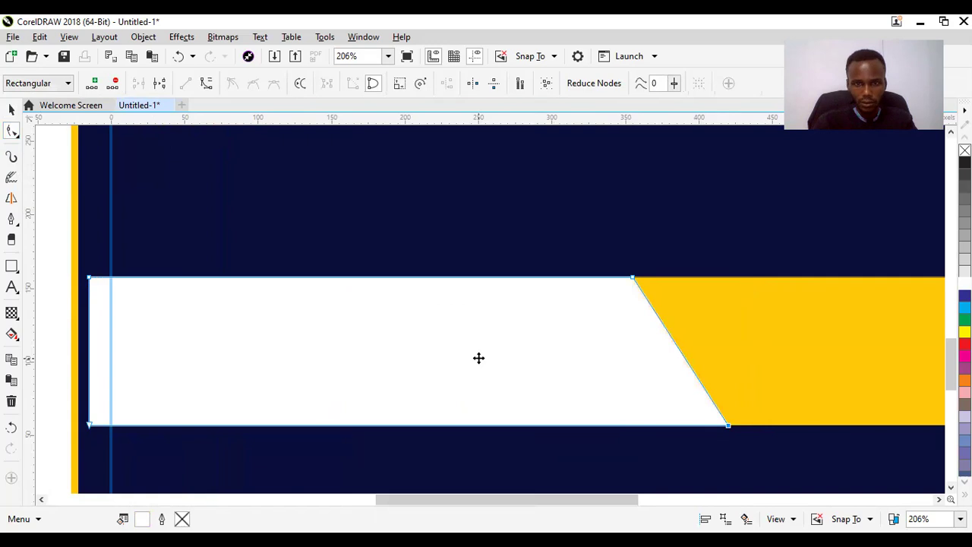
pyautogui.press('space')
pyautogui.scroll(-4, 479, 358)
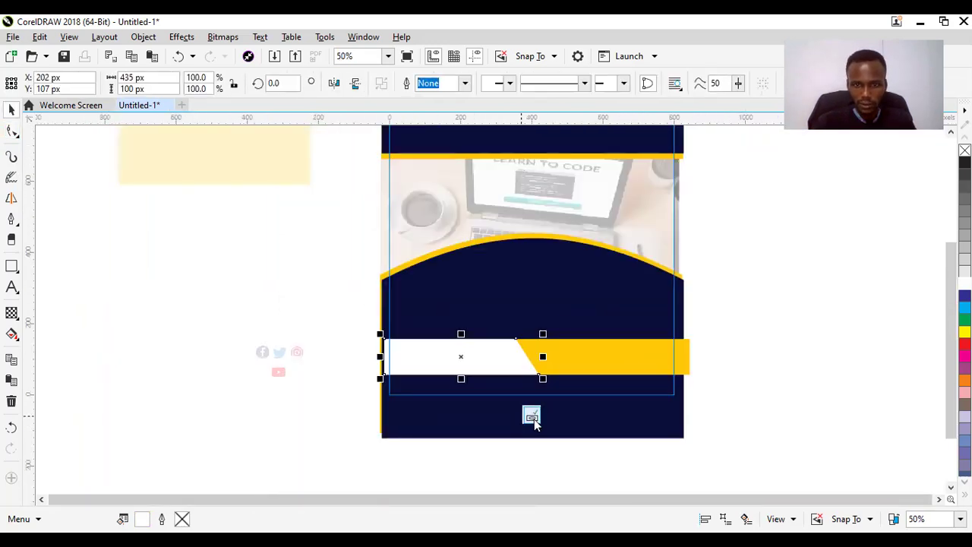
pyautogui.click(533, 414)
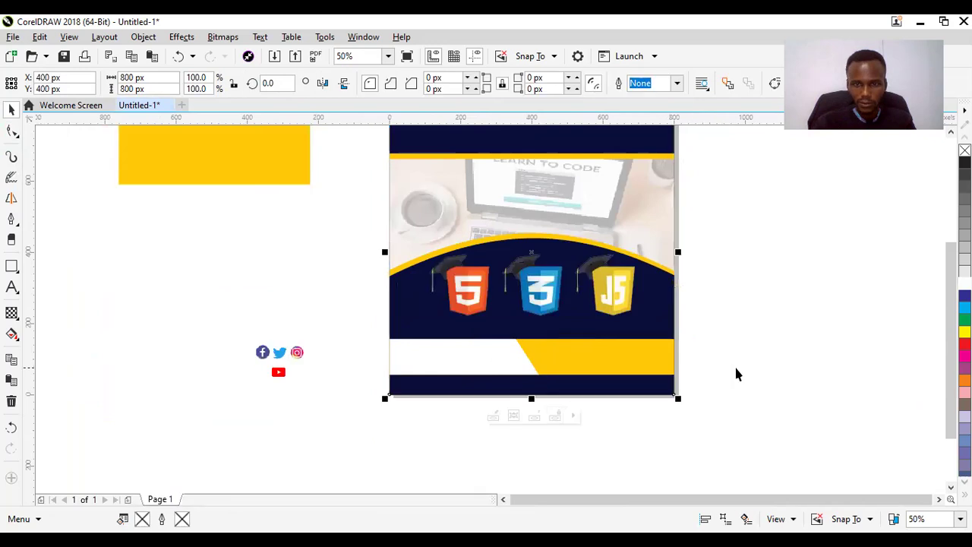
pyautogui.press('Escape')
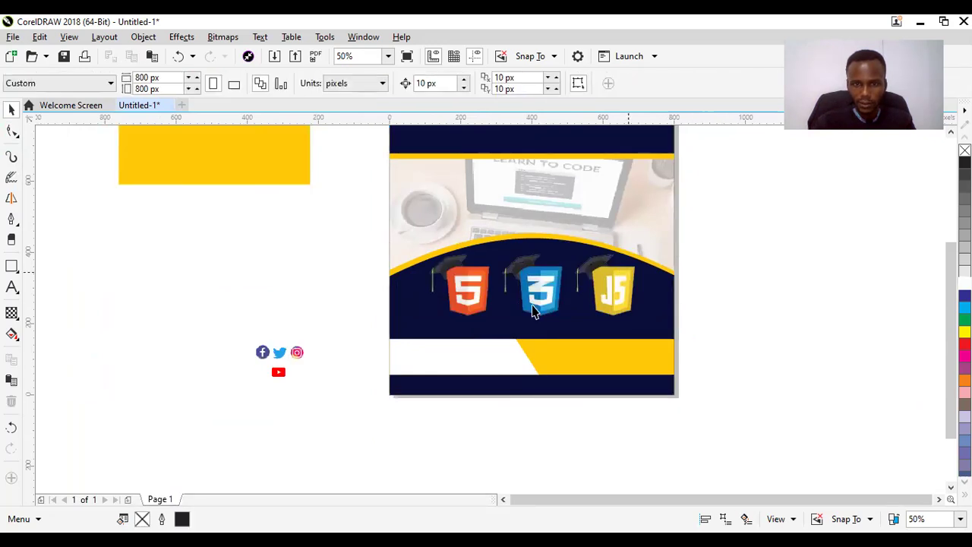
# Step: Lower the course logos slightly and raise the white and gold footer band inside the PowerClip to about X 414, Y 117 px
pyautogui.moveTo(532, 286); pyautogui.dragTo(535, 284)
pyautogui.click(727, 343)
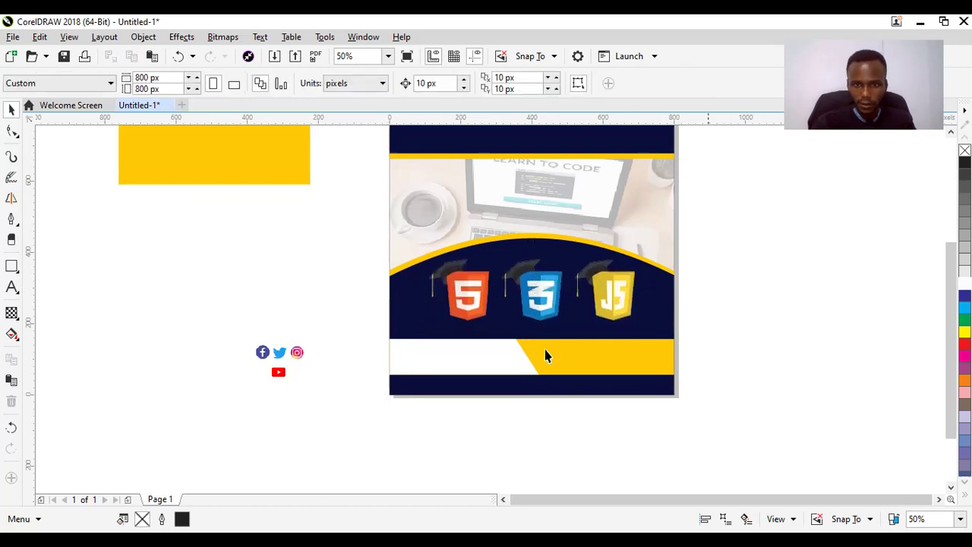
pyautogui.click(545, 359)
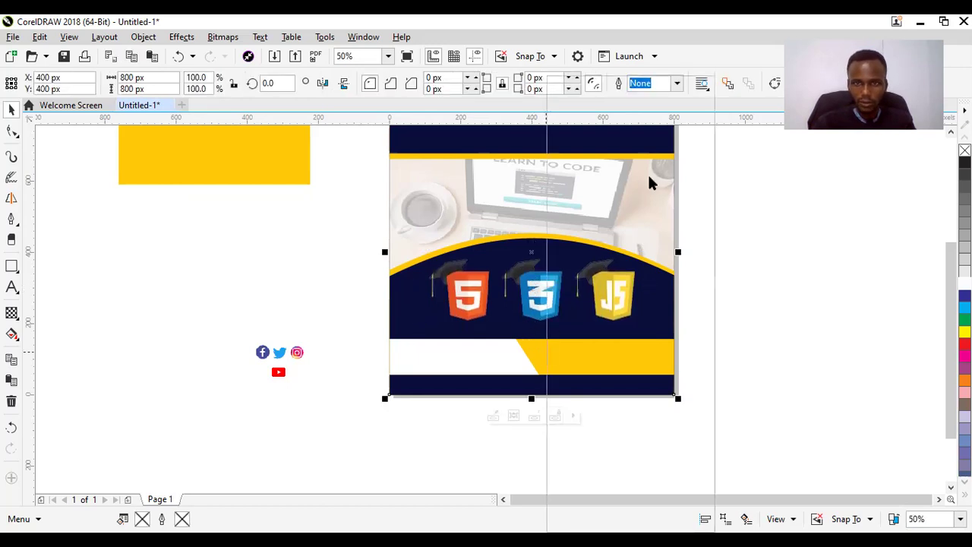
pyautogui.rightClick(650, 182)
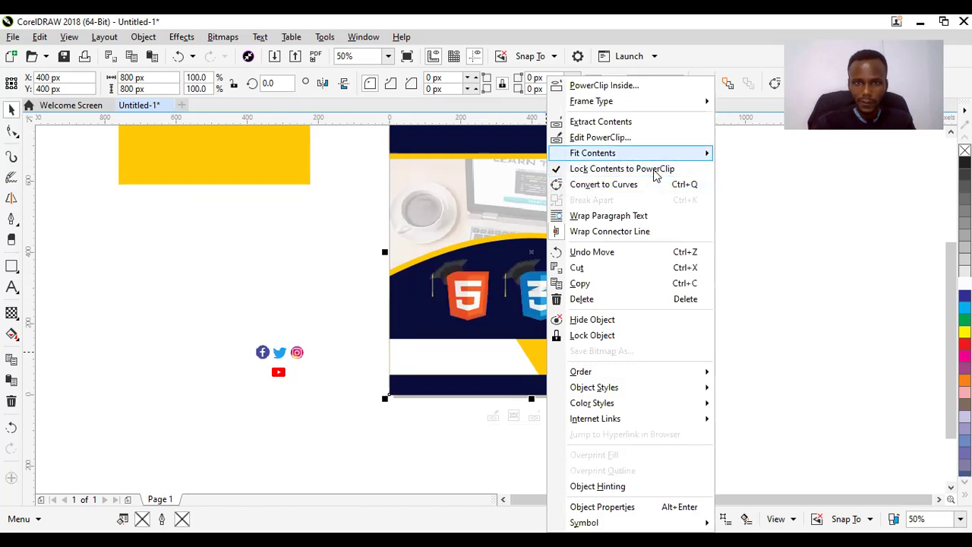
pyautogui.moveTo(352, 321); pyautogui.dragTo(720, 405)
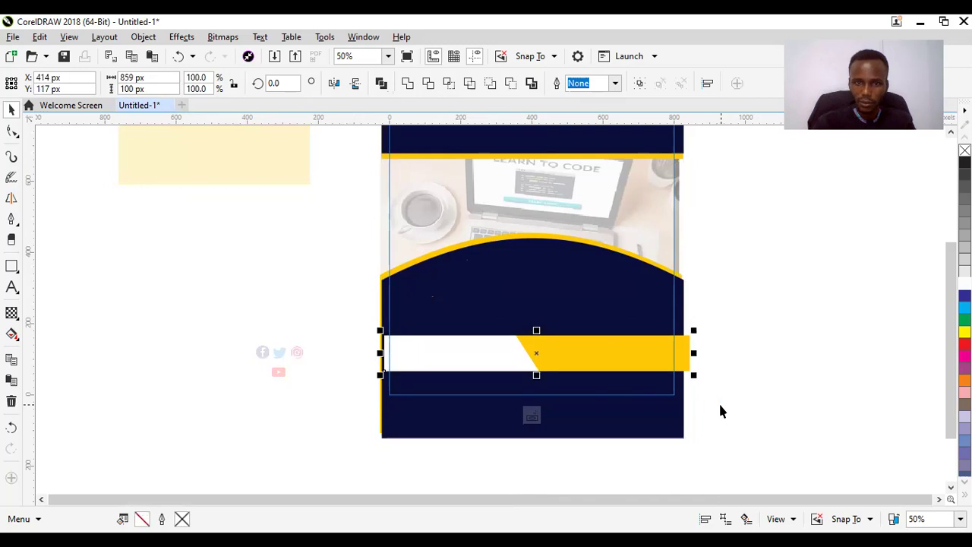
pyautogui.click(532, 417)
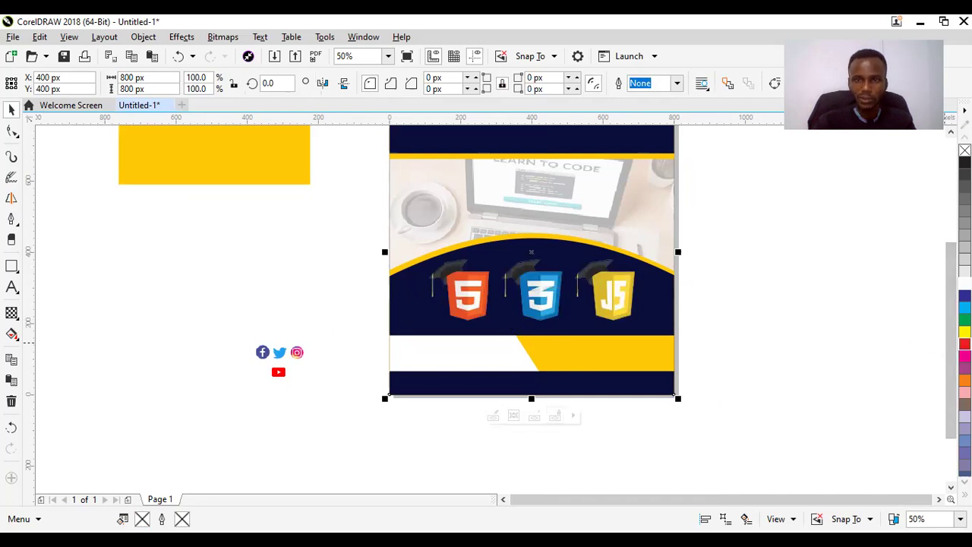
pyautogui.click(964, 345)
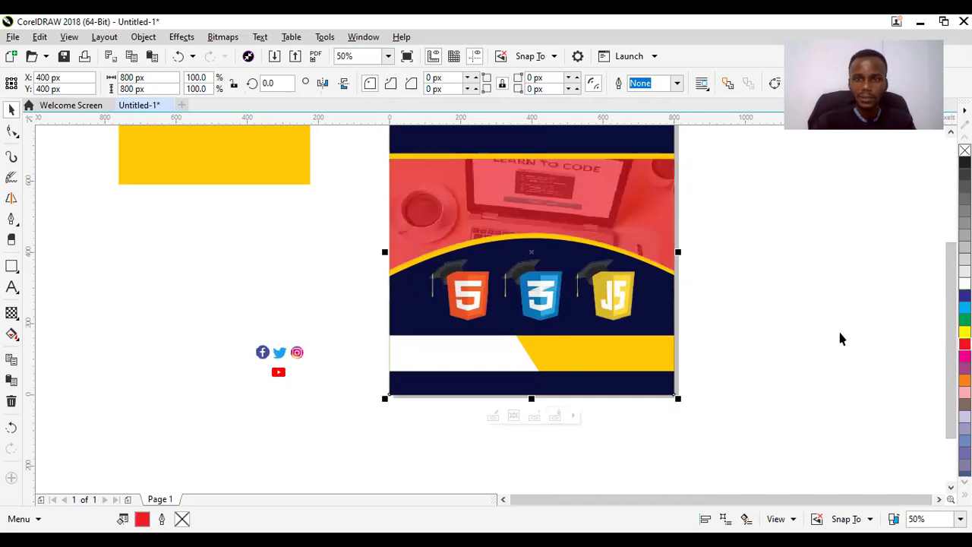
pyautogui.hotkey('ctrl', 'z')
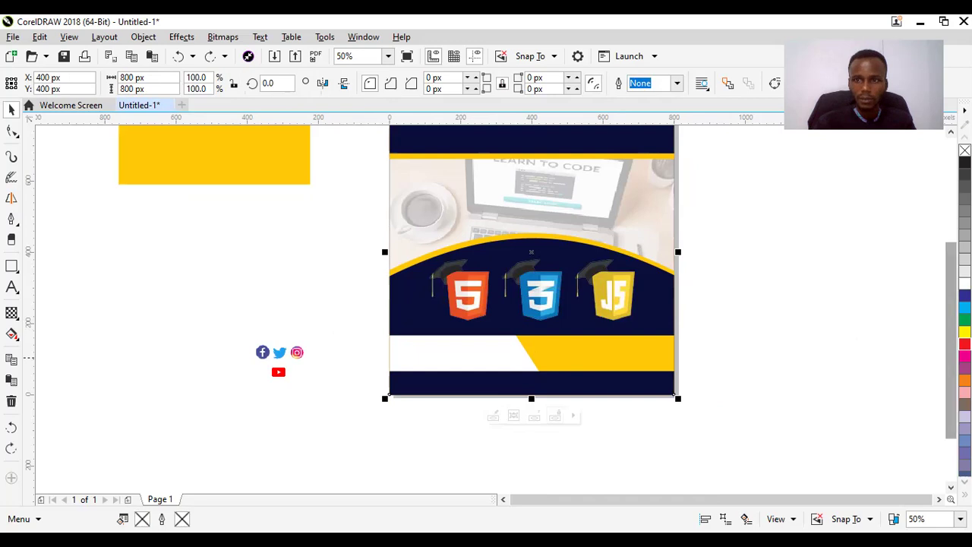
pyautogui.scroll(3, 851, 330)
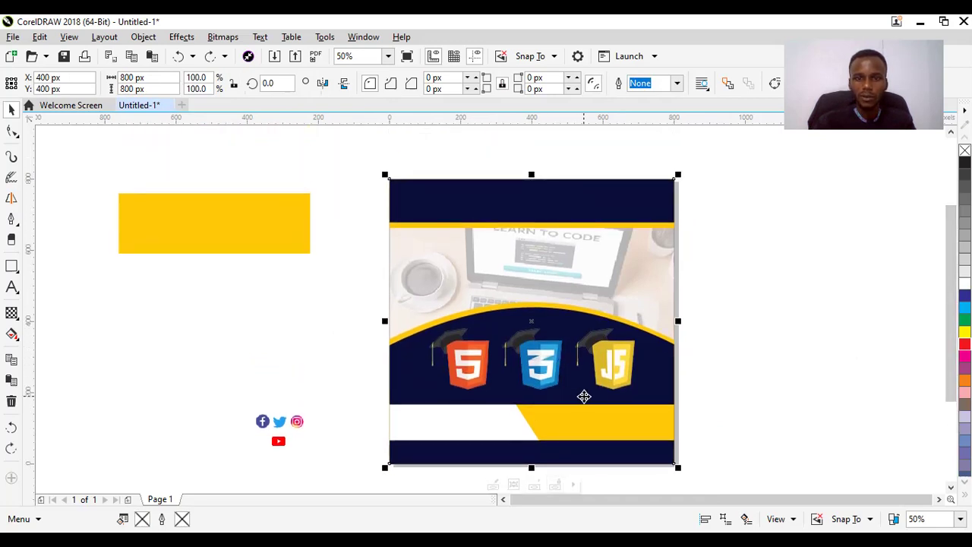
pyautogui.click(583, 396)
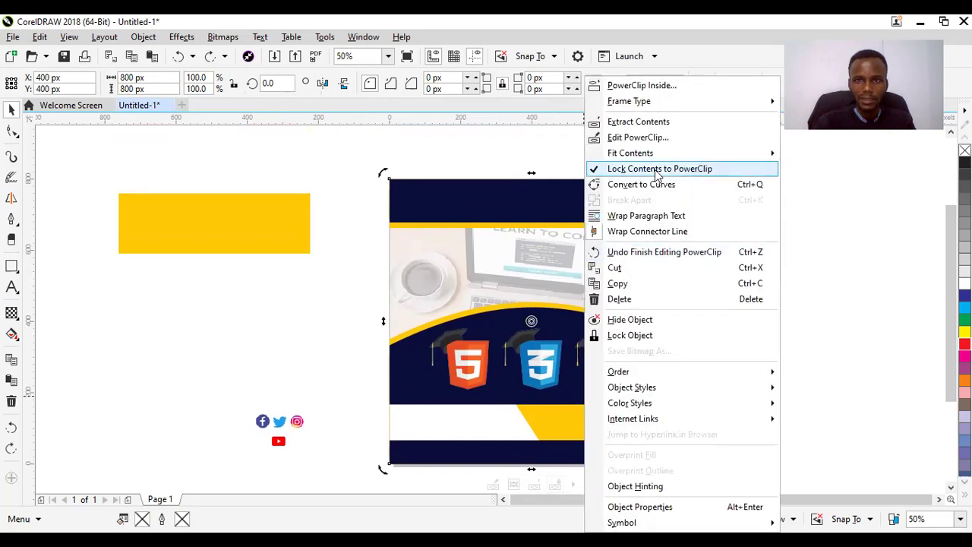
pyautogui.click(638, 137)
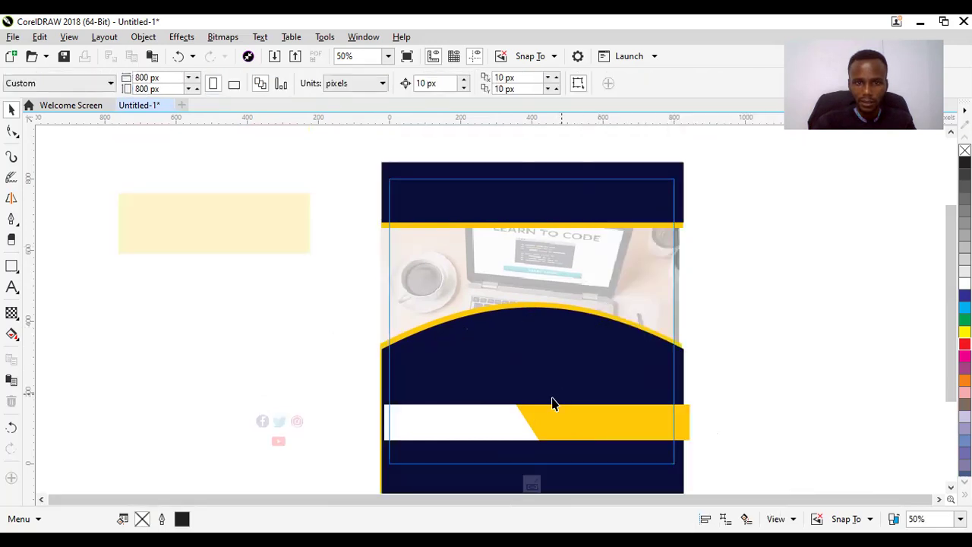
pyautogui.click(490, 434)
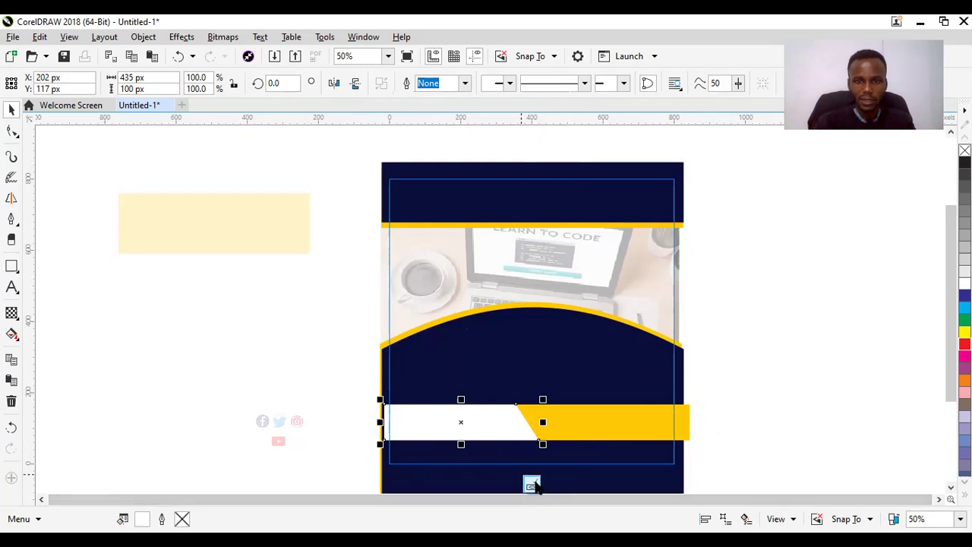
pyautogui.keyDown('ctrl'); pyautogui.click(766, 382); pyautogui.keyUp('ctrl')
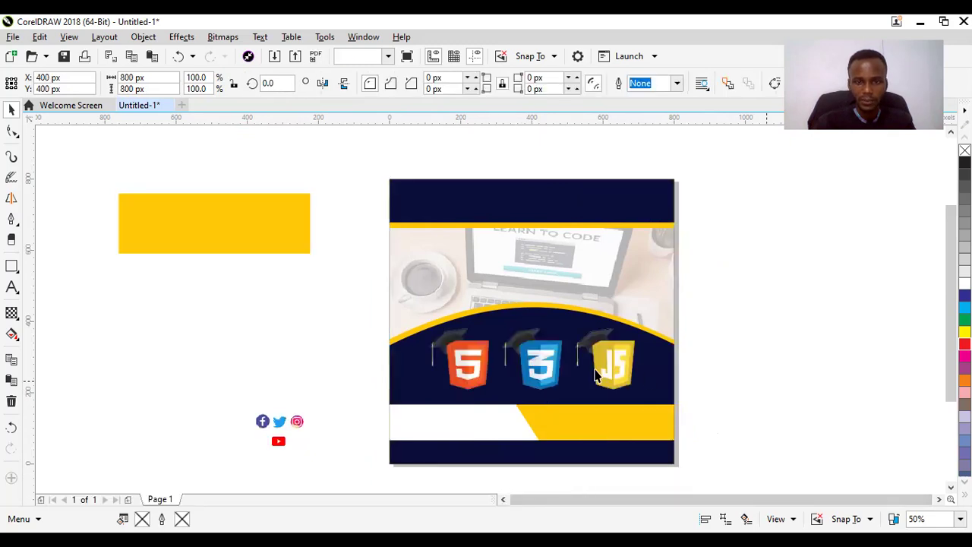
# Step: Nudge the row of HTML5, CSS3 and JS course logos slightly down inside the navy arch
pyautogui.click(538, 372)
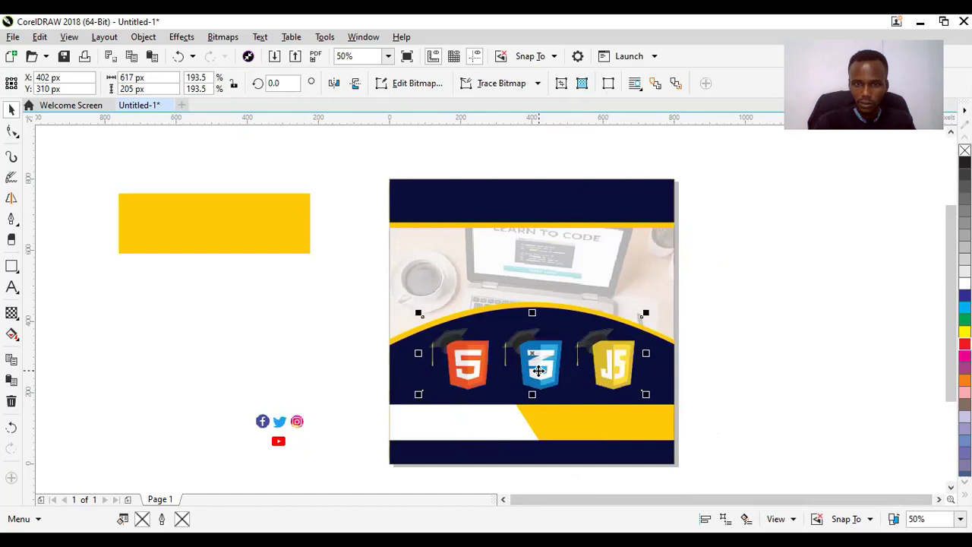
pyautogui.press('Down')
pyautogui.click(189, 304)
# Step: Place the Facebook, Twitter and Instagram icons at the left end of the navy footer strip and the YouTube icon right of its centre
pyautogui.moveTo(238, 408); pyautogui.dragTo(423, 454)
pyautogui.click(279, 443)
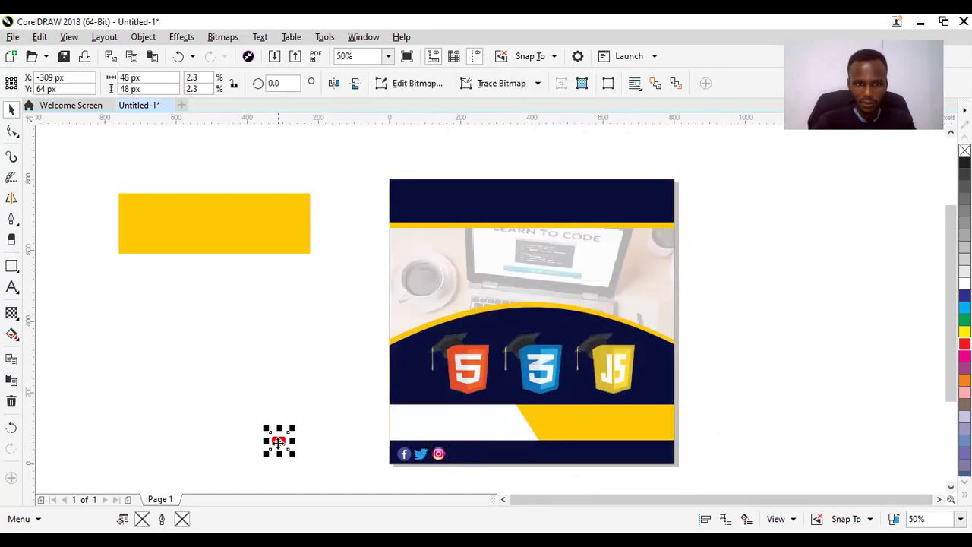
pyautogui.moveTo(276, 439); pyautogui.dragTo(561, 458)
pyautogui.click(263, 346)
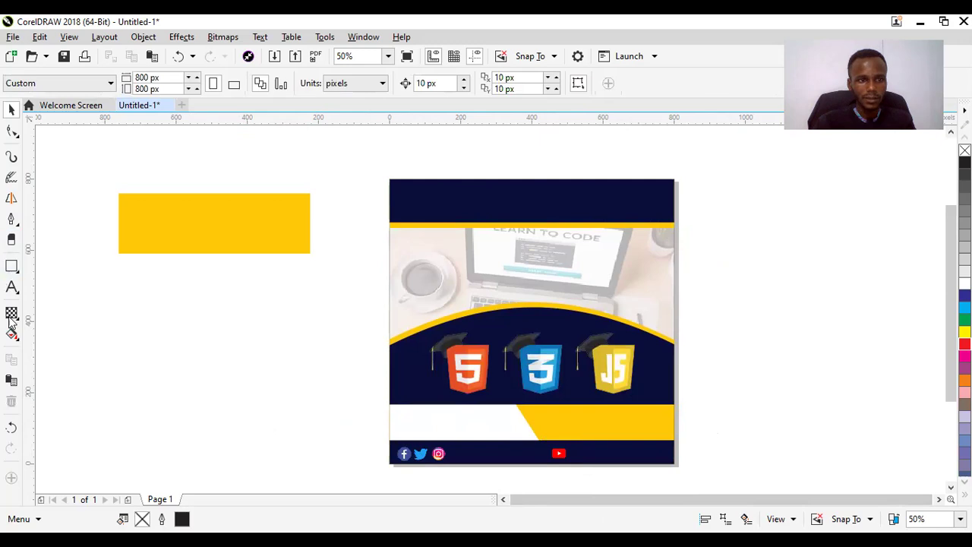
# Step: Add the artistic text "Learn Web Development Stacks" below the spare yellow rectangle beside the flyer
pyautogui.click(12, 288)
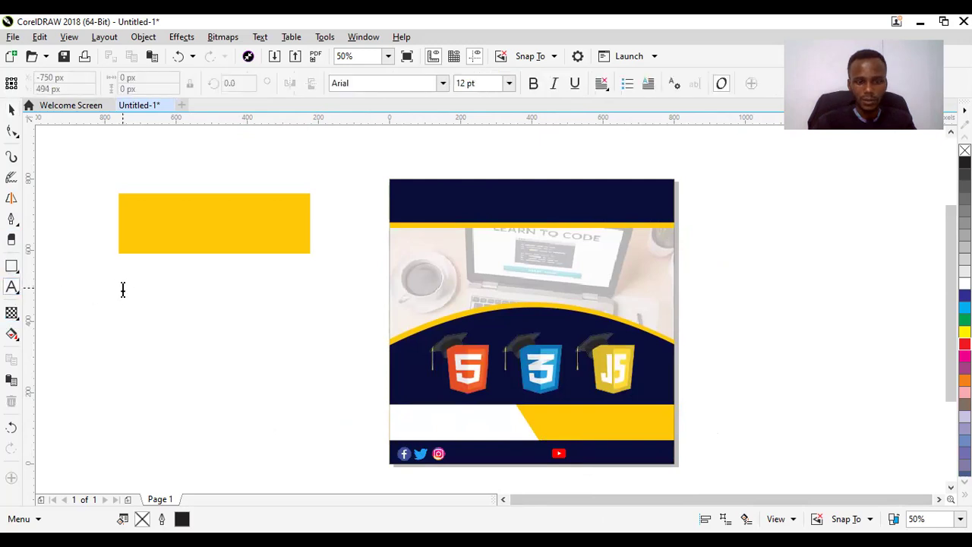
pyautogui.click(122, 288)
pyautogui.write('Learn Web')
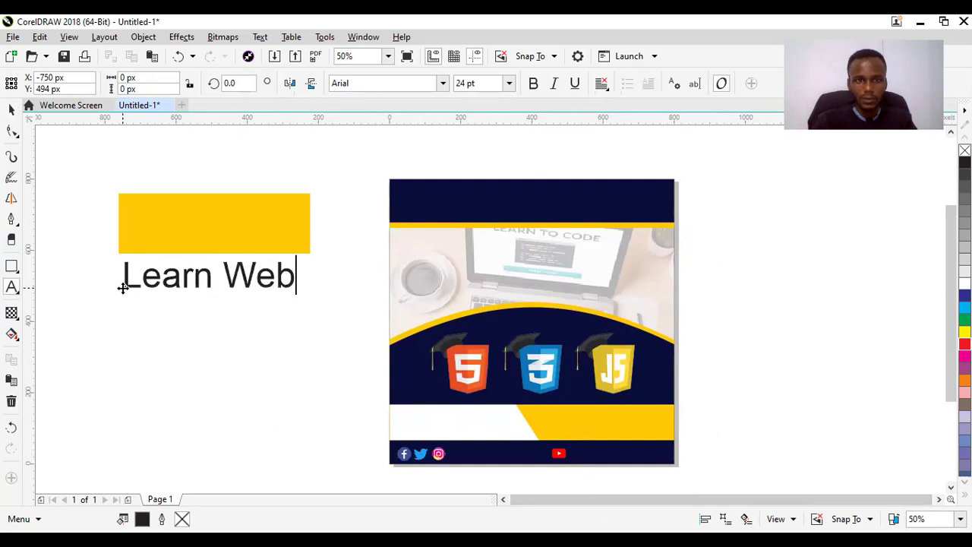
pyautogui.write(' Developemtn')
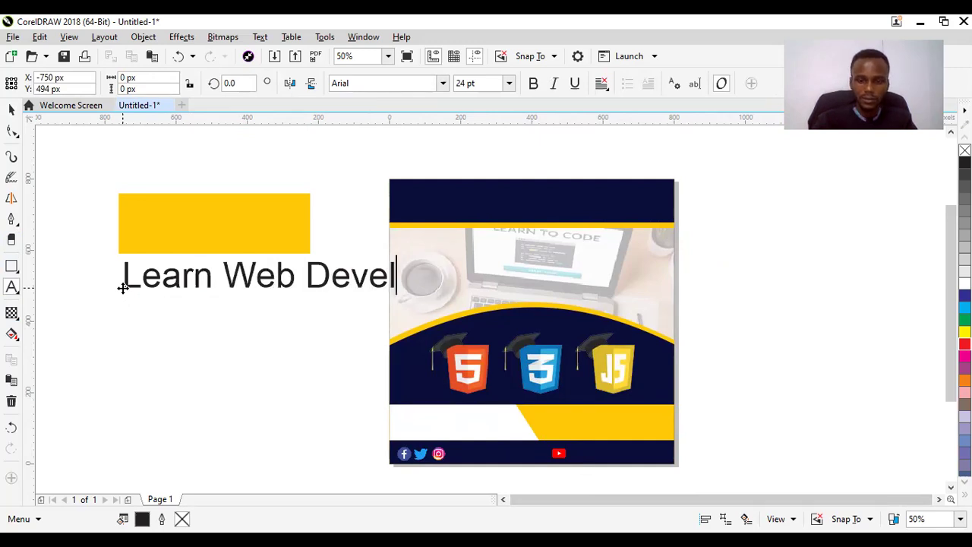
pyautogui.press('BackSpace')
pyautogui.press('BackSpace')
pyautogui.press('BackSpace')
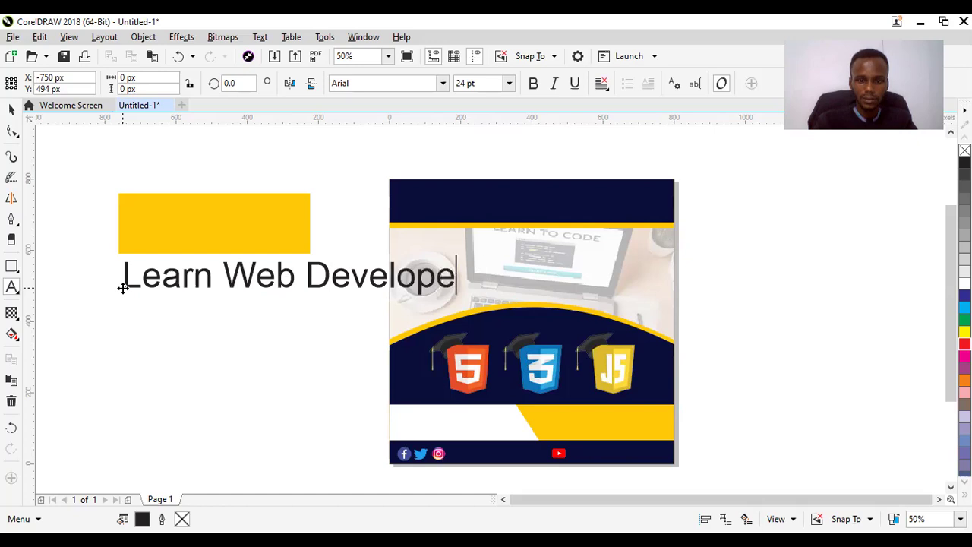
pyautogui.press('BackSpace')
pyautogui.write('ment ')
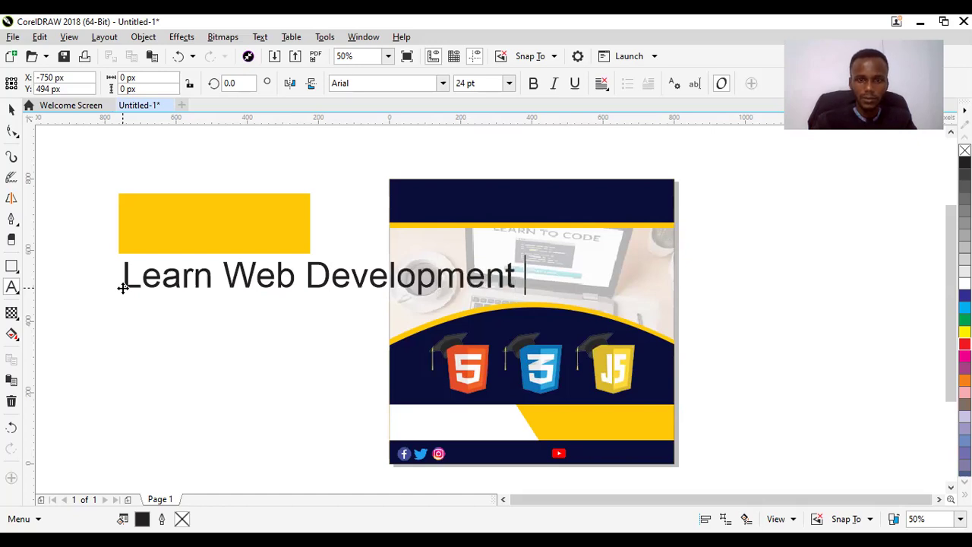
pyautogui.write('Stacks')
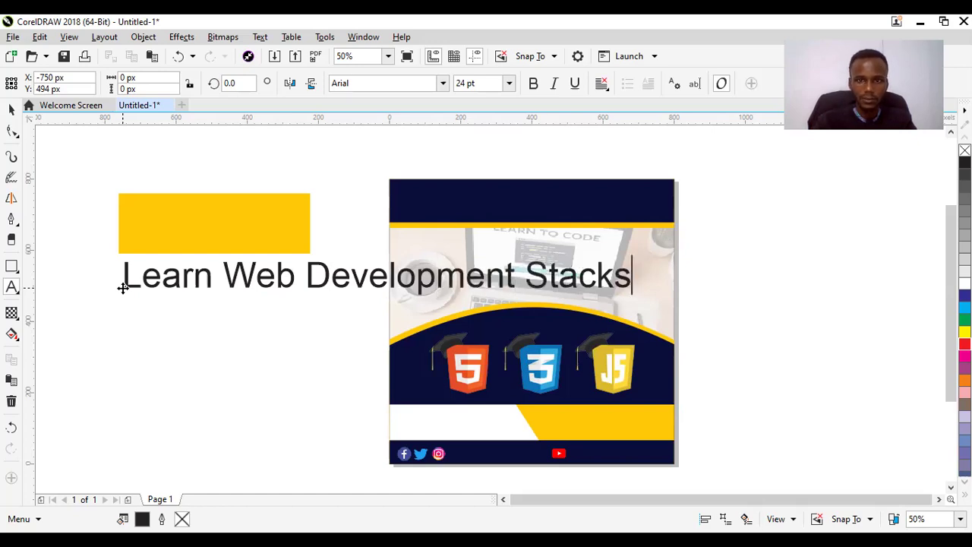
# Step: Move the "Learn Web Development Stacks" headline over the navy header, at about X 340, Y 726 px, and fill it white
pyautogui.hotkey('ctrl', 'space')
pyautogui.moveTo(378, 279); pyautogui.dragTo(510, 205)
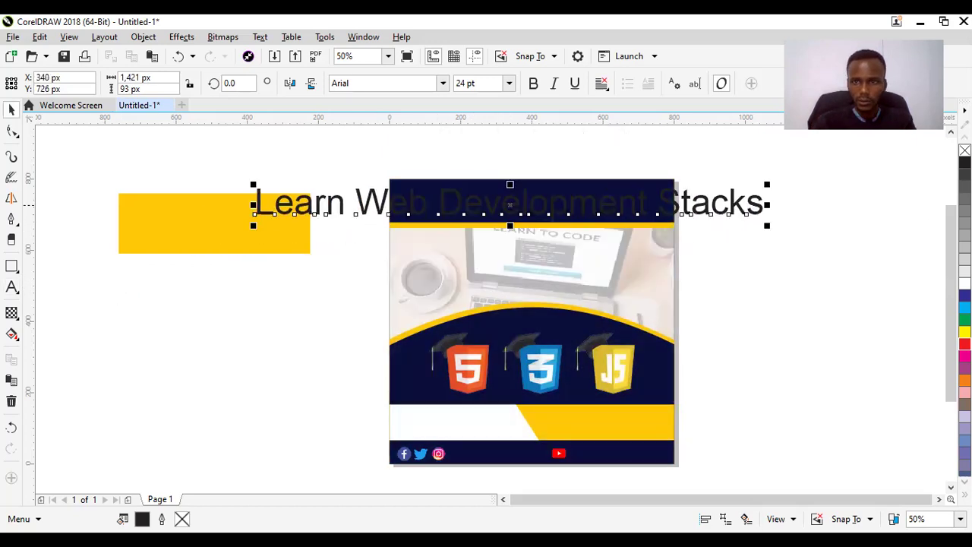
pyautogui.click(965, 282)
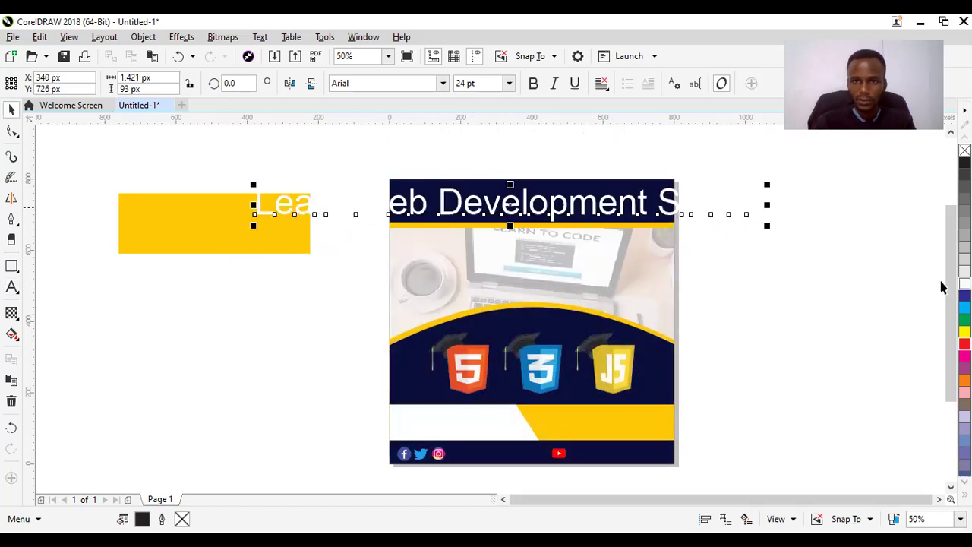
# Step: Set the headline's font size to 14 pt and shift it along the navy header to about X 329, Y 731 px
pyautogui.click(509, 84)
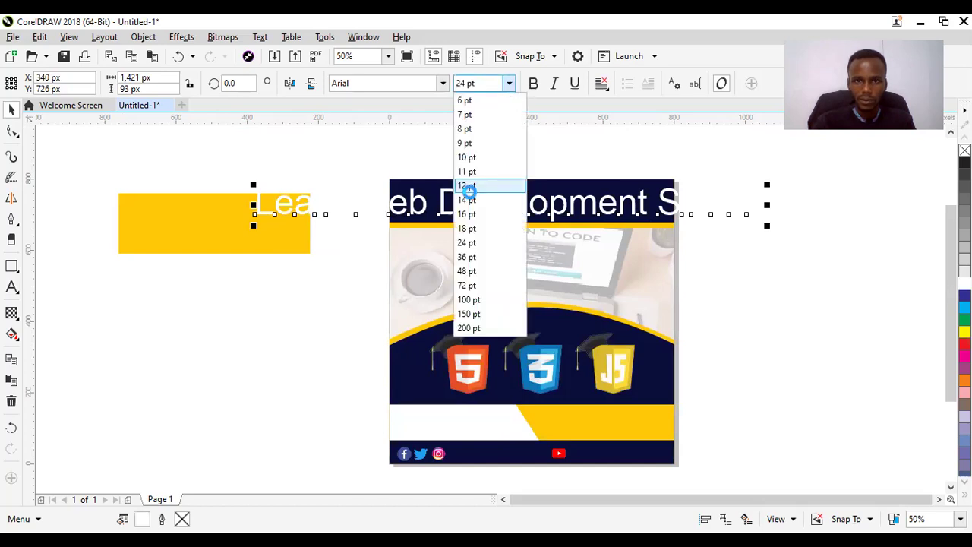
pyautogui.click(469, 200)
pyautogui.moveTo(460, 209); pyautogui.dragTo(563, 202)
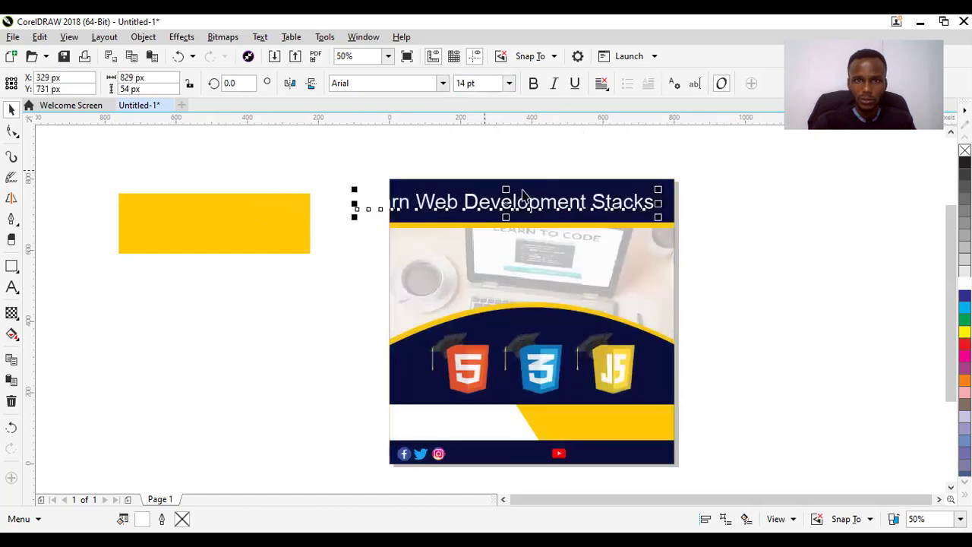
# Step: Open the font choice for the "Learn Web Development Stacks" headline
pyautogui.click(447, 89)
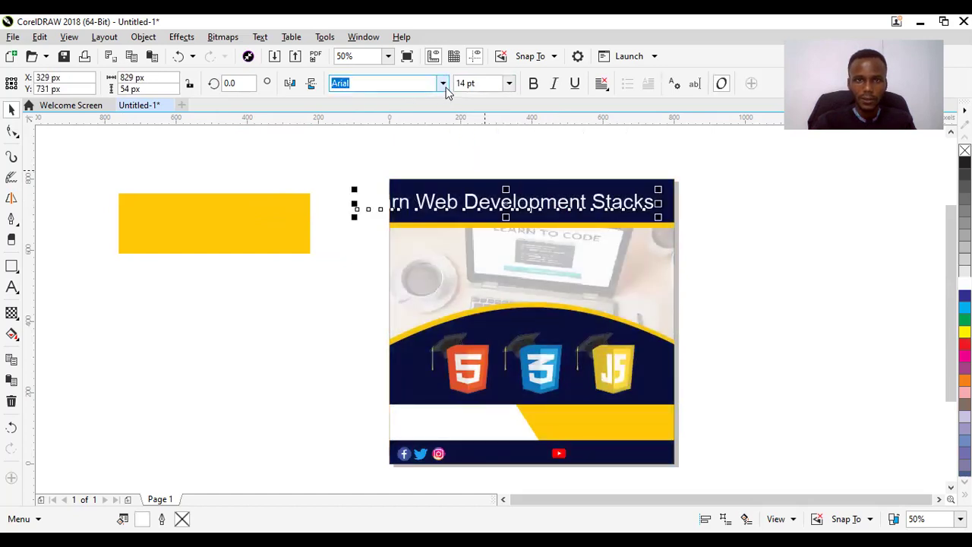